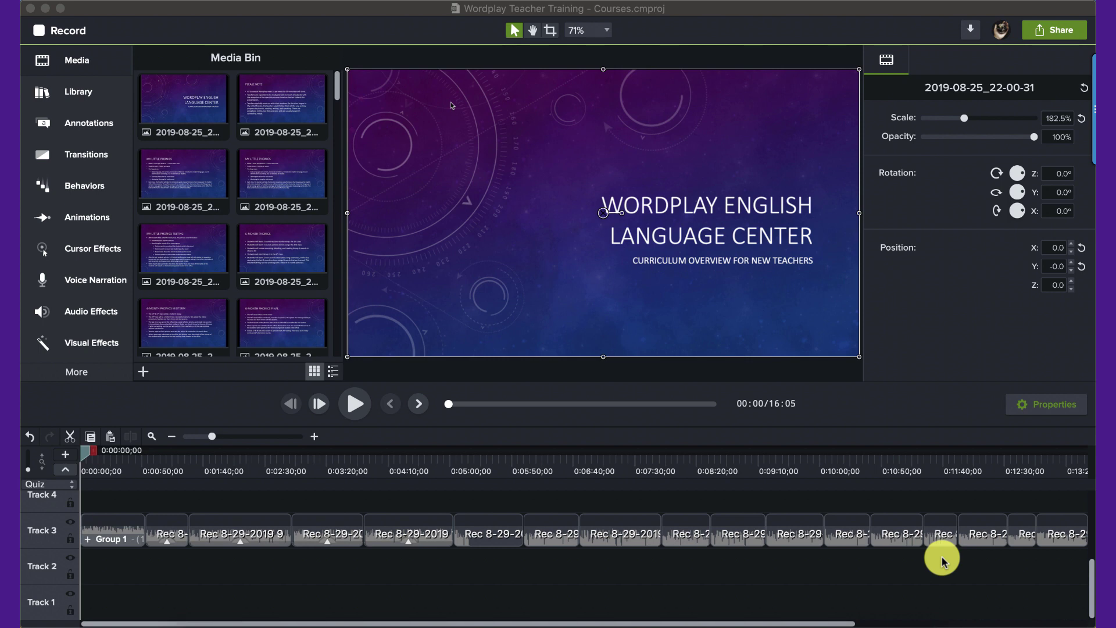
Move the playhead to the video's end and open Quiz 1's weekly-class-meetings multiple-choice question.
drag(448, 404, 717, 420)
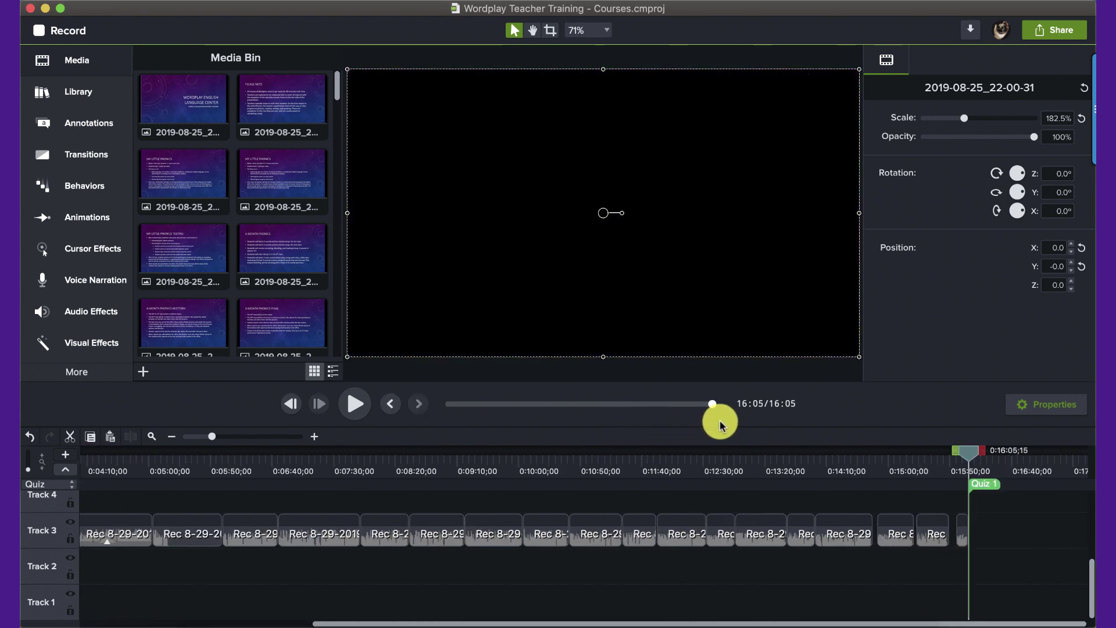
click(842, 533)
scroll(904, 578, up, 3)
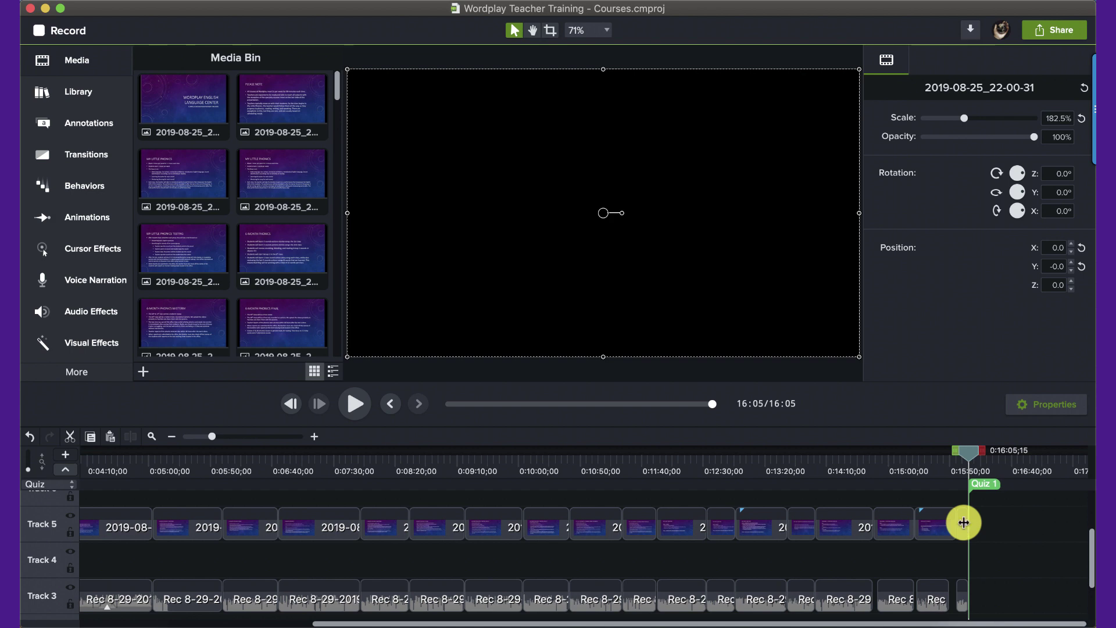
click(979, 486)
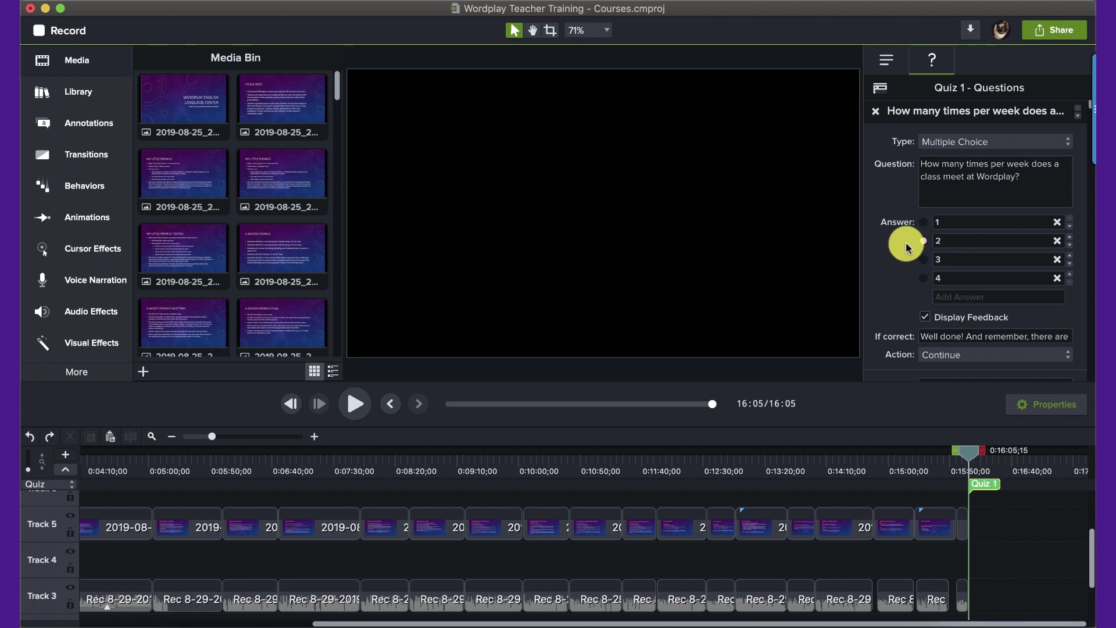
scroll(905, 246, down, 3)
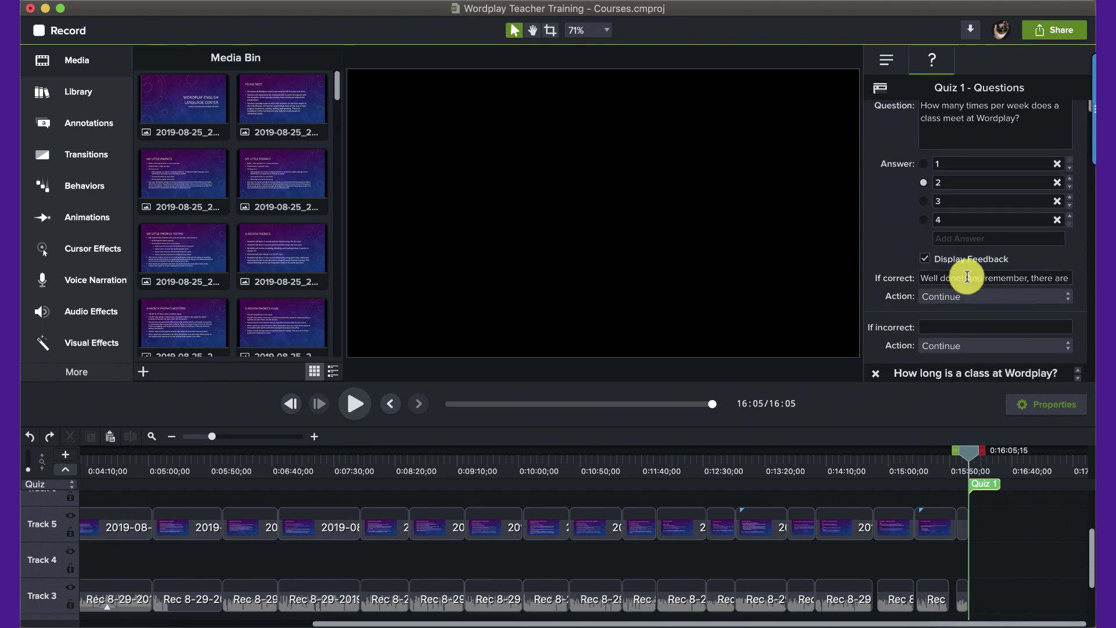
scroll(967, 276, up, 1)
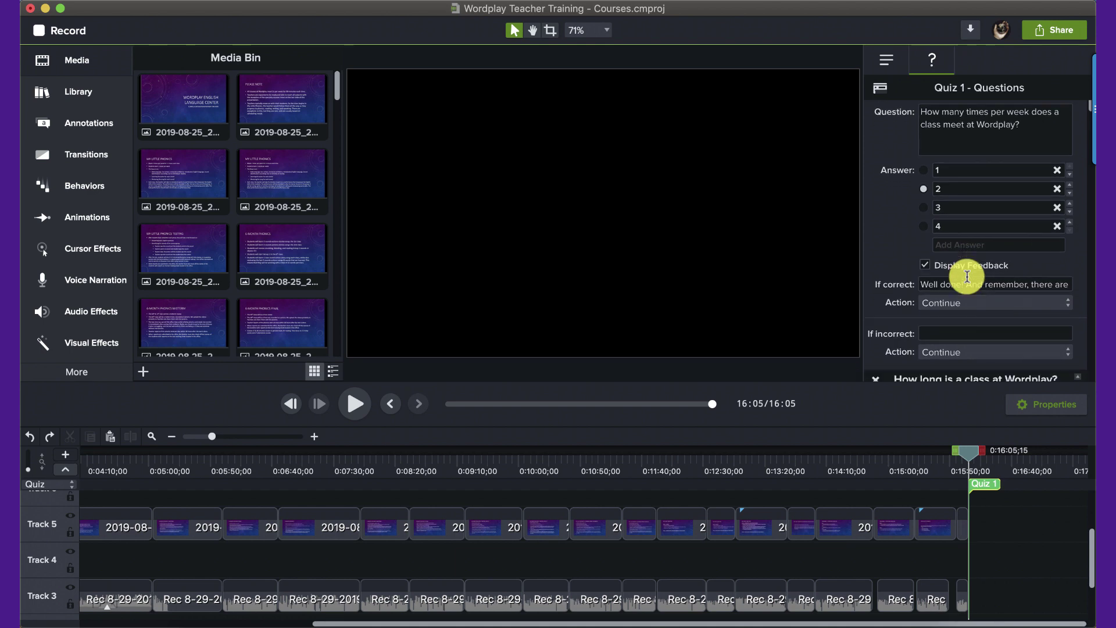
scroll(967, 277, down, 3)
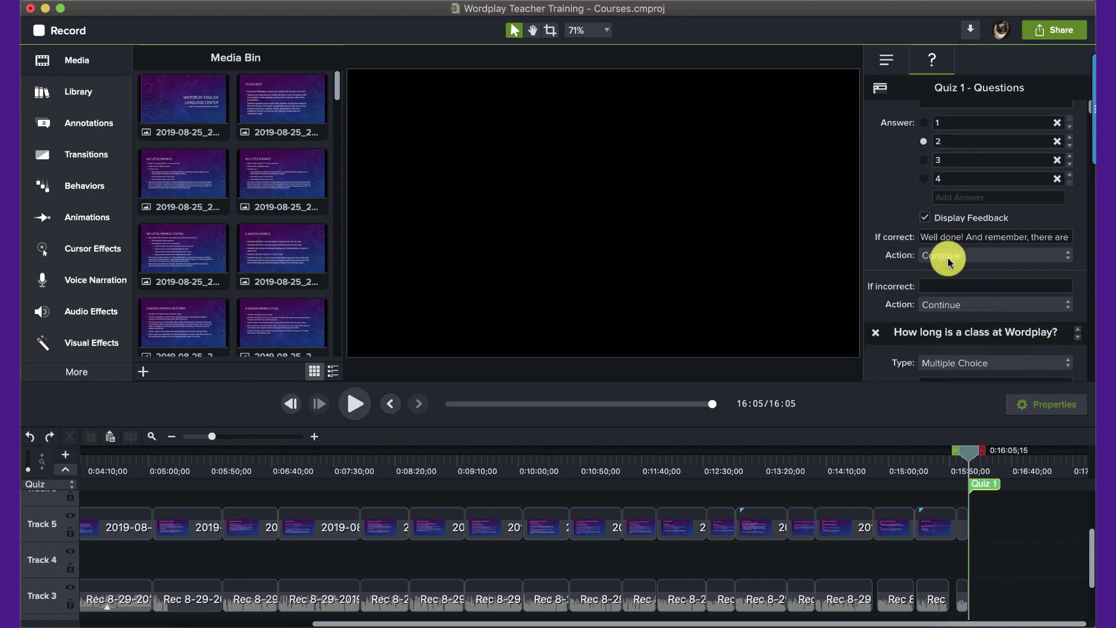
scroll(882, 197, down, 3)
scroll(882, 198, down, 1)
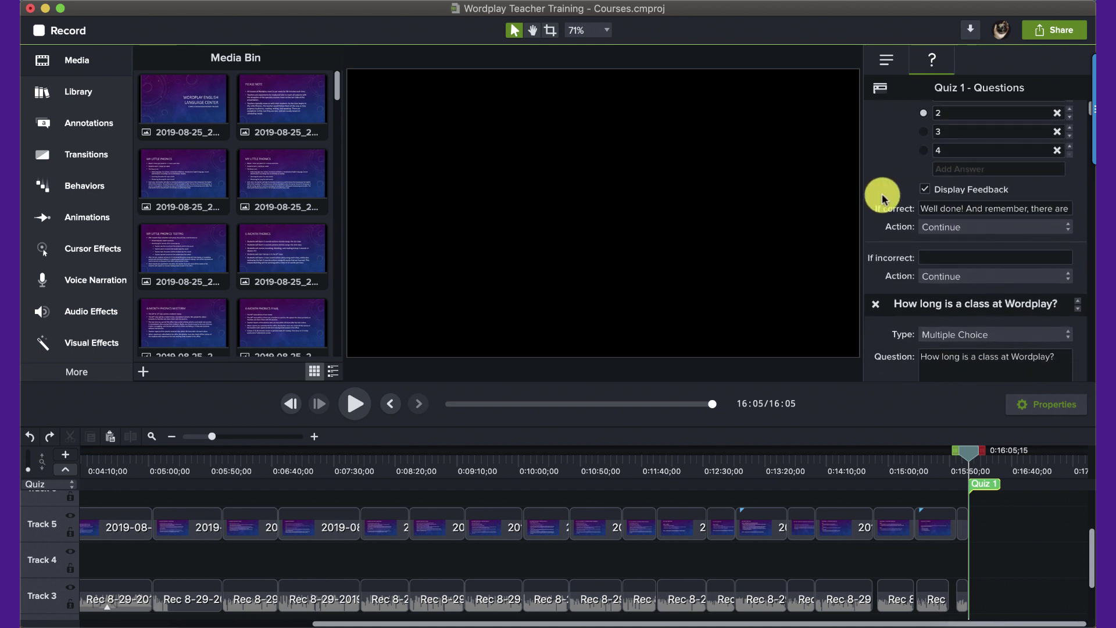
scroll(881, 198, down, 3)
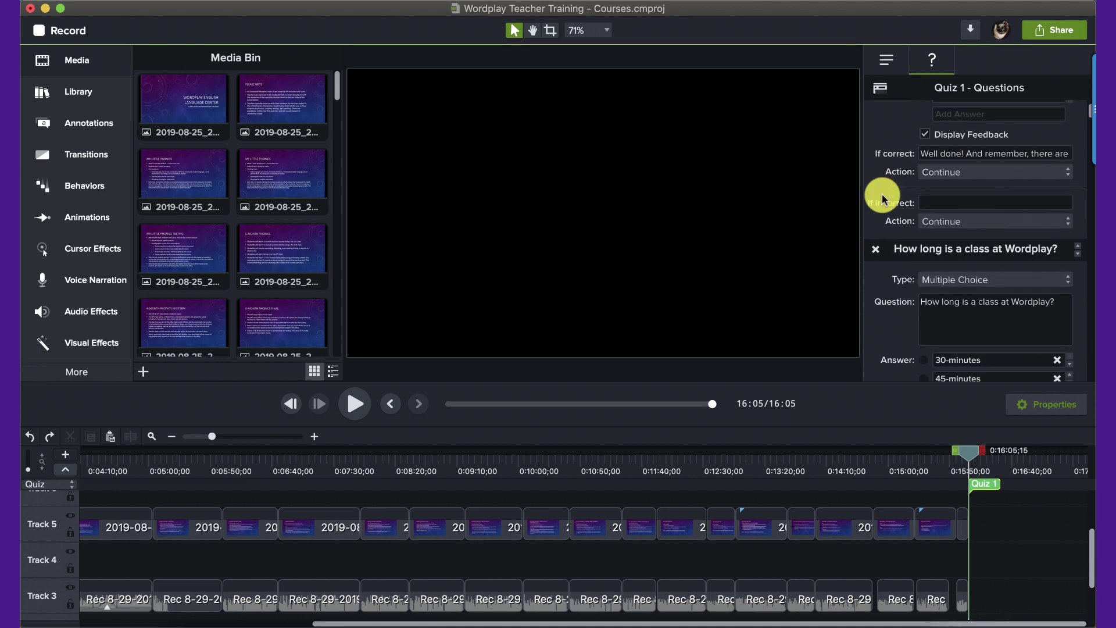
scroll(881, 197, up, 2)
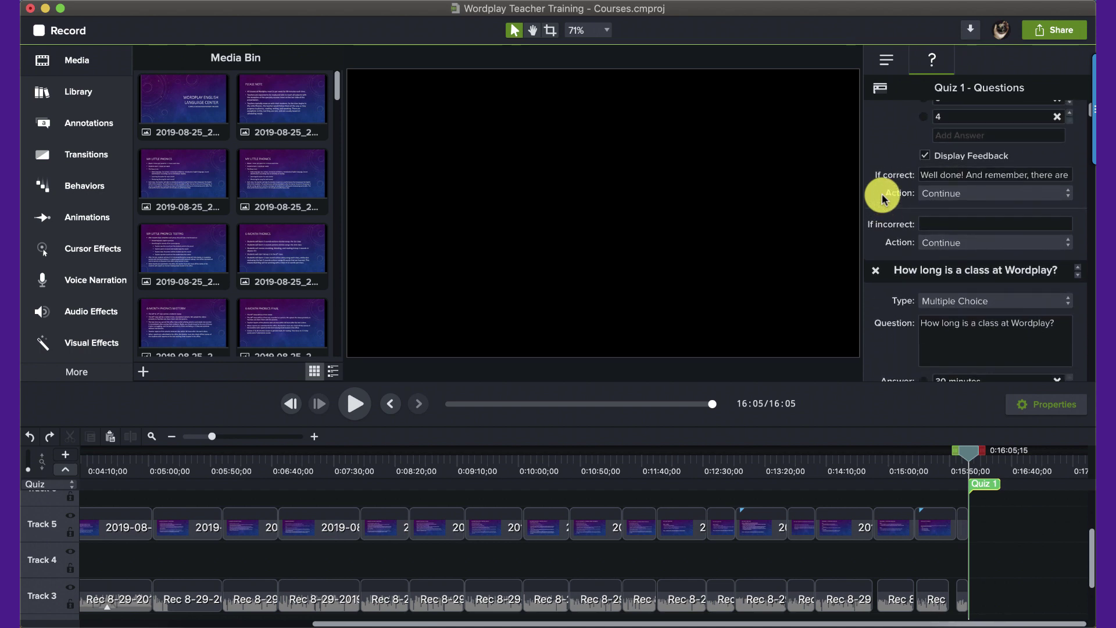
scroll(877, 267, down, 1)
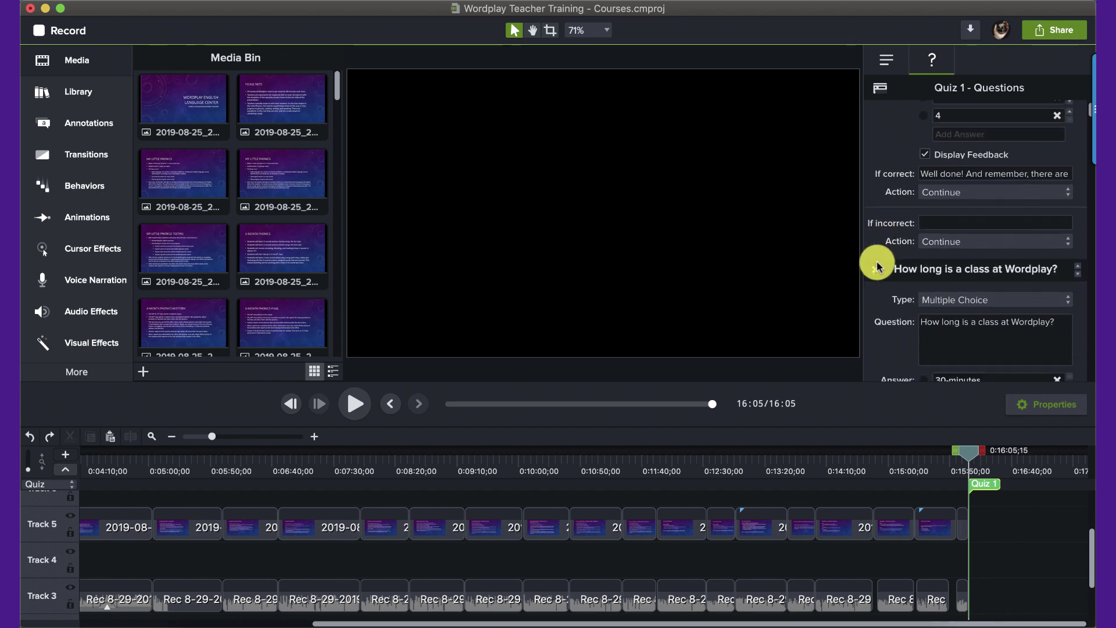
scroll(877, 267, up, 4)
scroll(877, 267, up, 4)
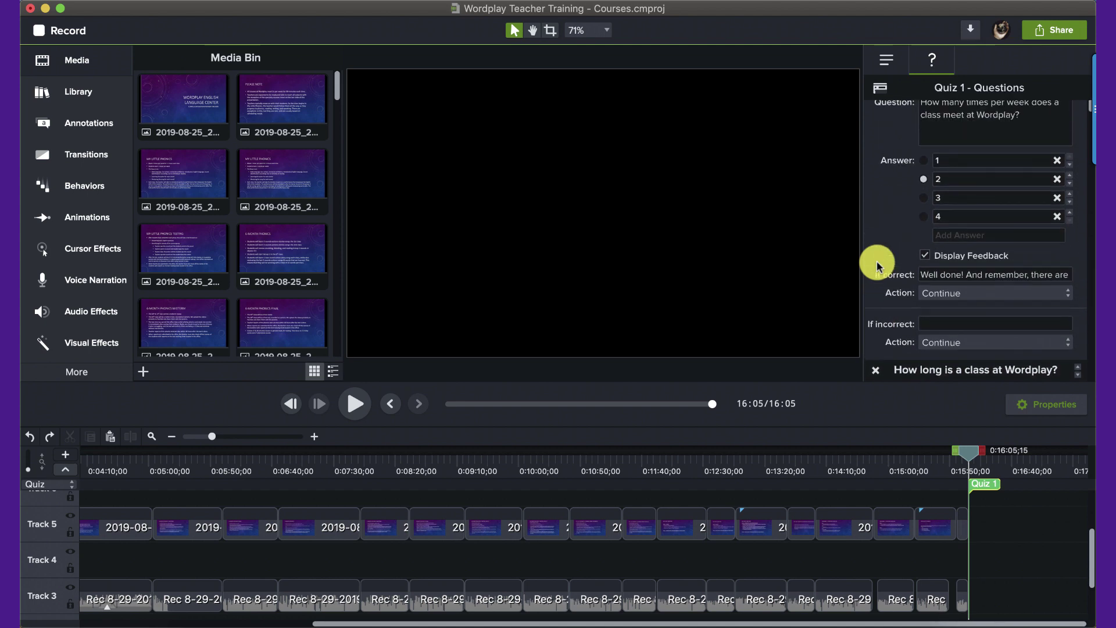
scroll(928, 237, down, 15)
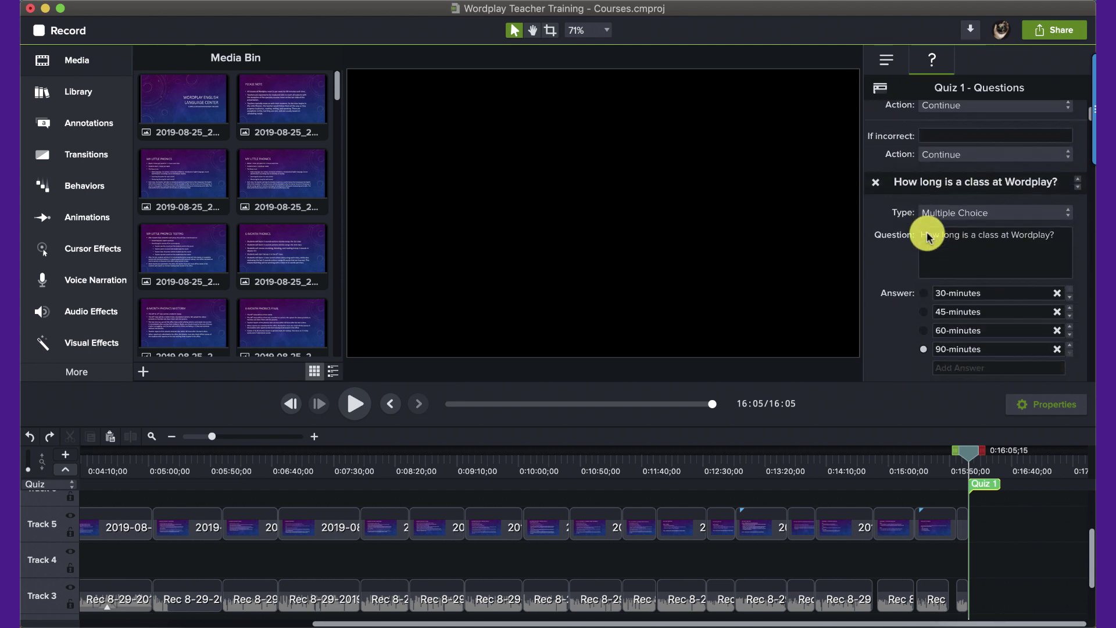
scroll(928, 236, down, 8)
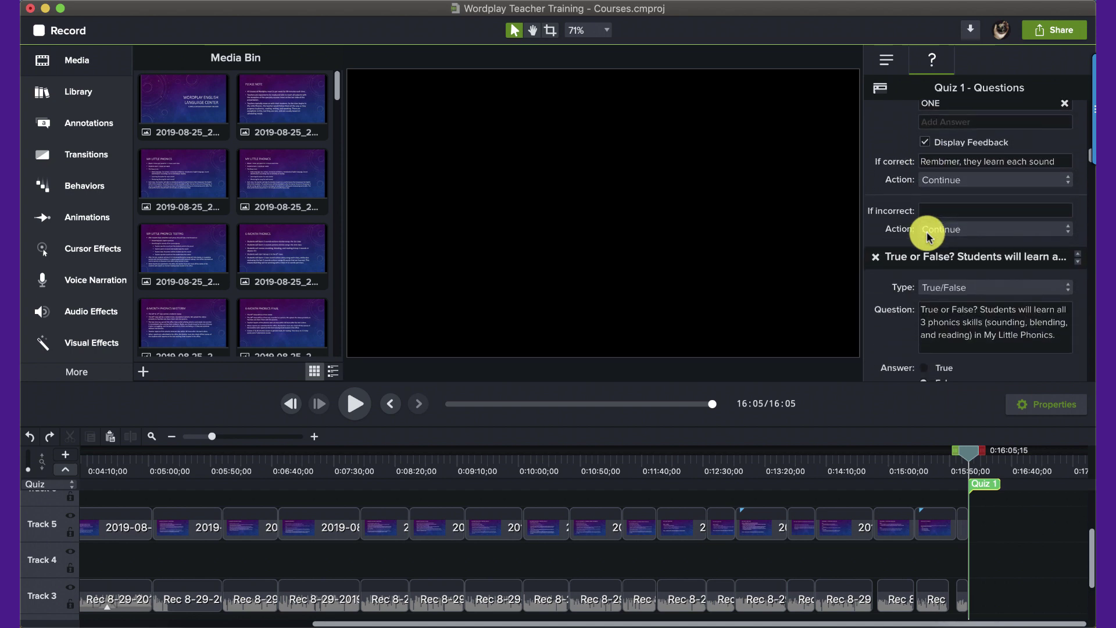
click(946, 153)
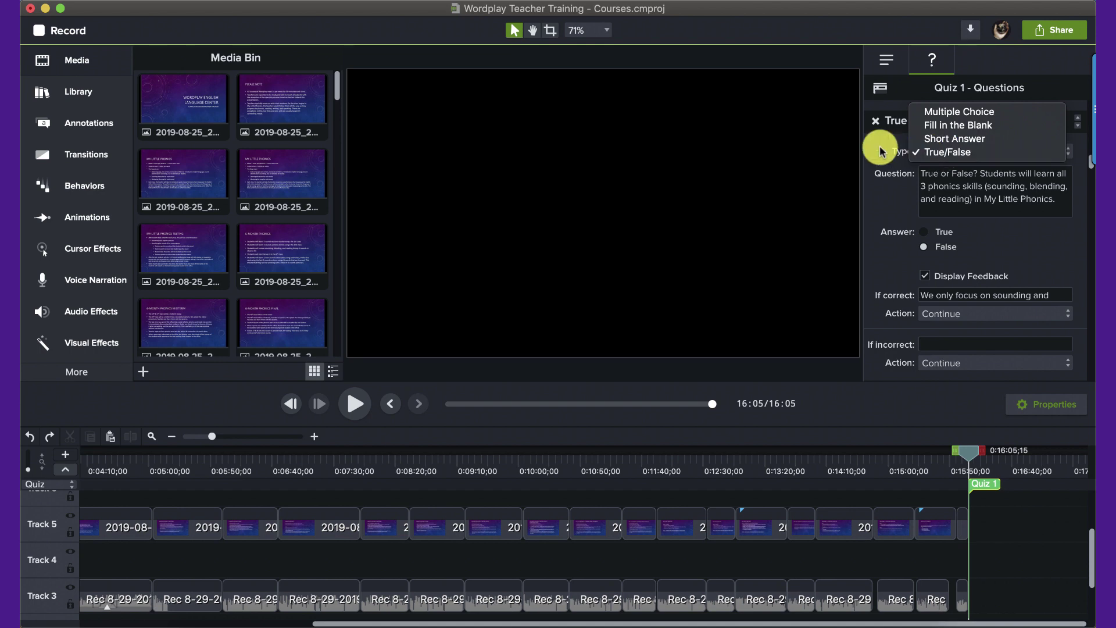
scroll(880, 150, down, 15)
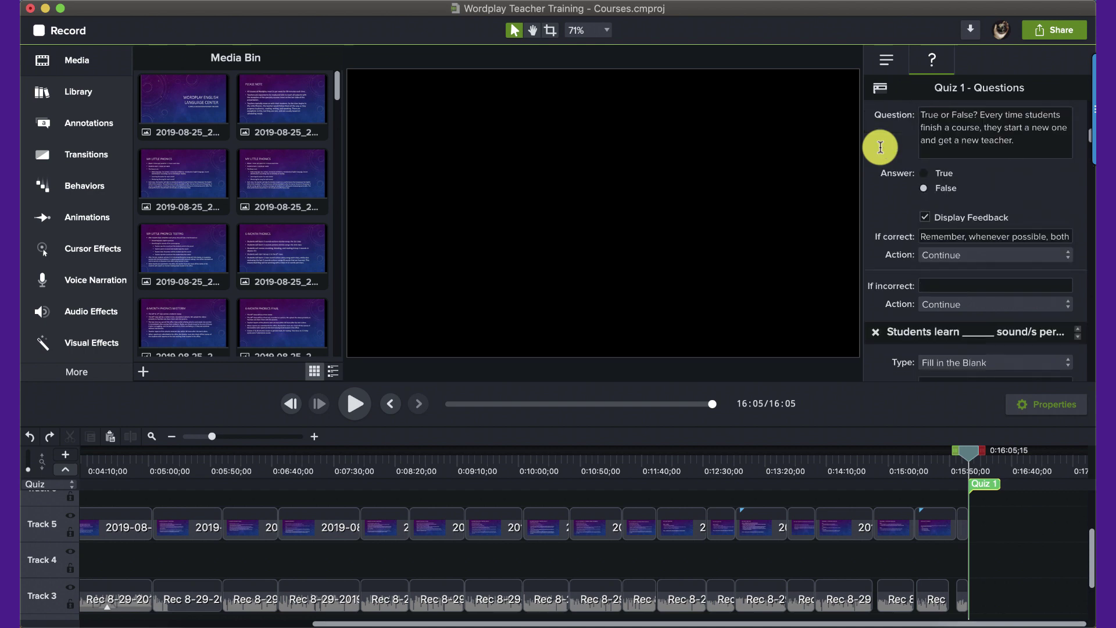
scroll(880, 147, down, 15)
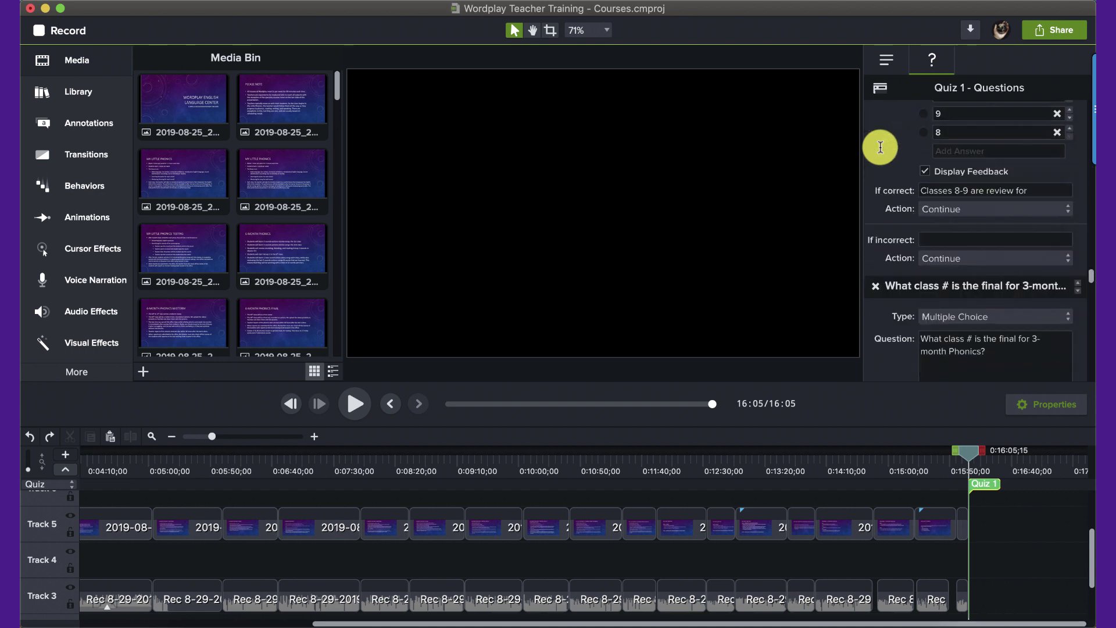
scroll(880, 147, down, 2)
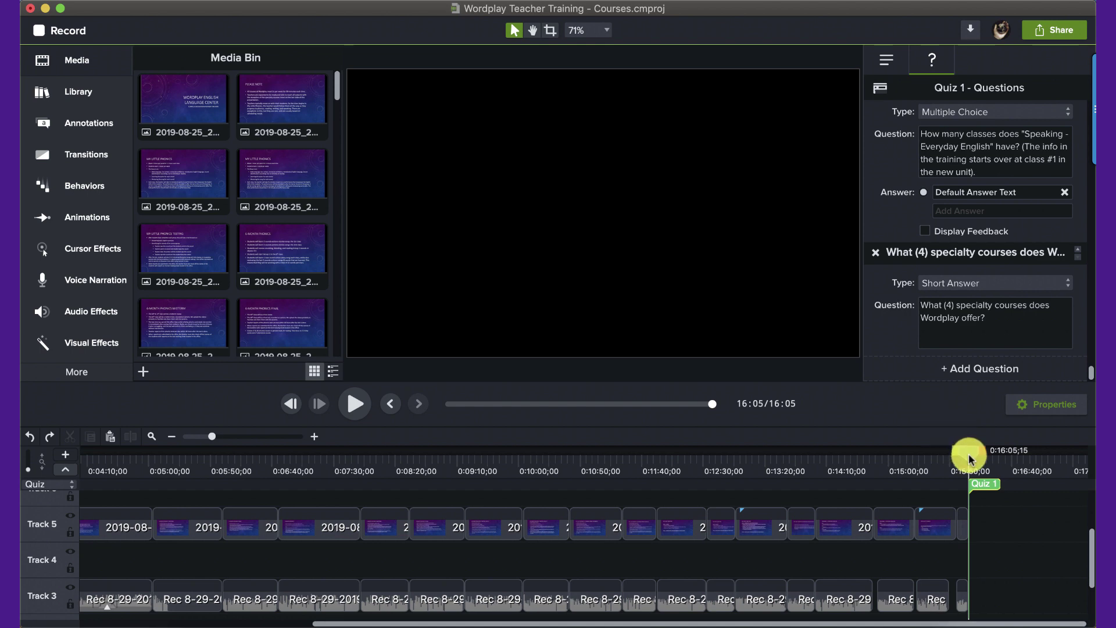
Add a new quiz, Quiz 10, at an earlier point near 6:42 on the timeline.
drag(967, 453, 276, 498)
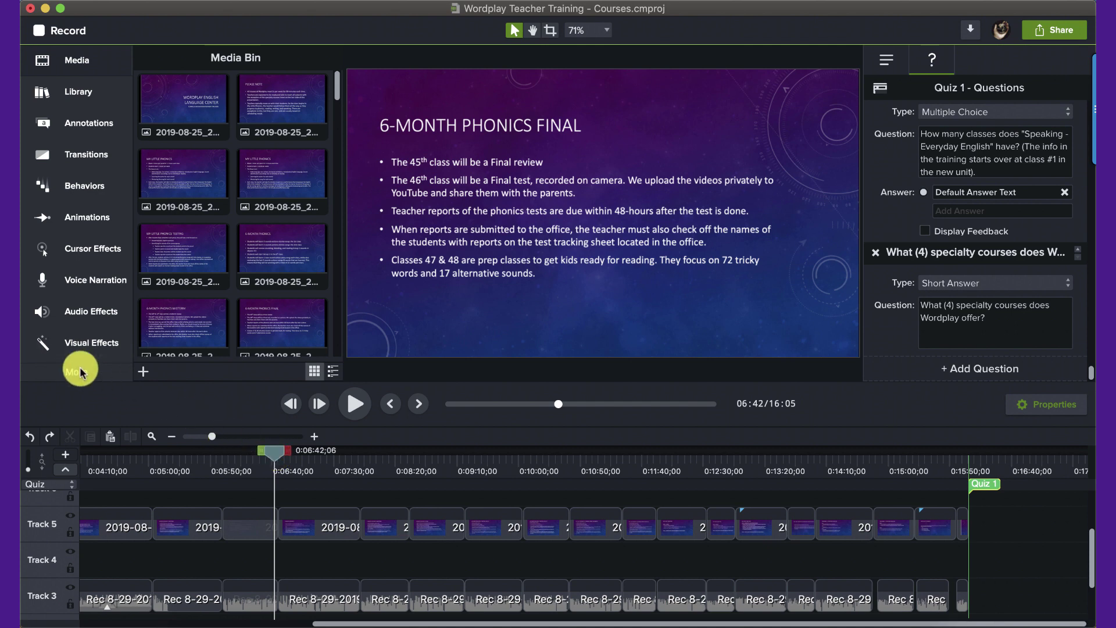
click(81, 371)
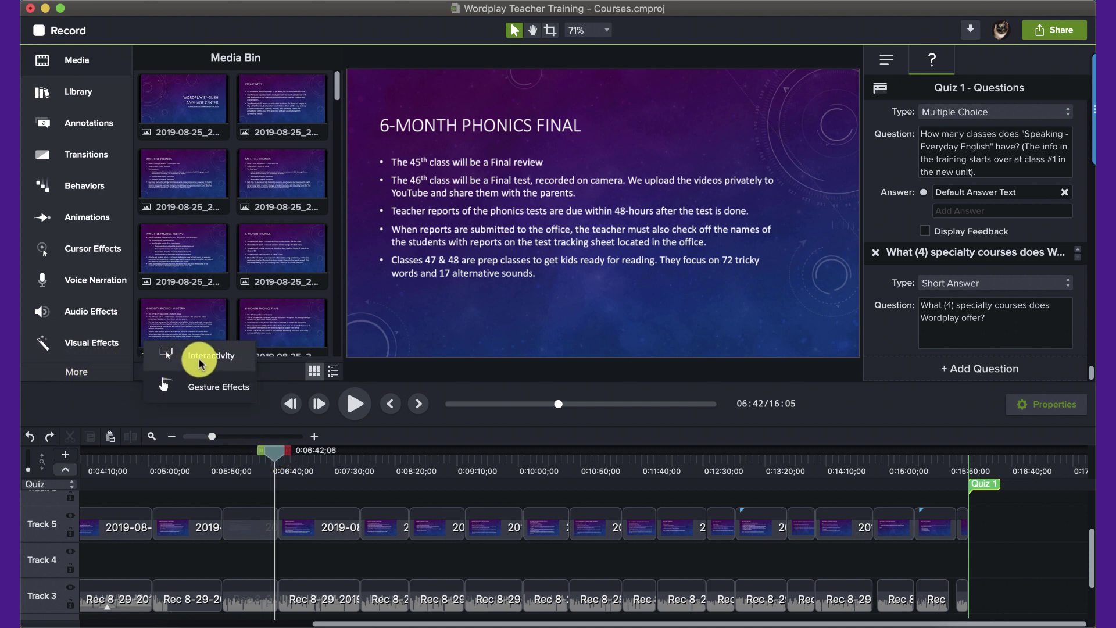
click(199, 361)
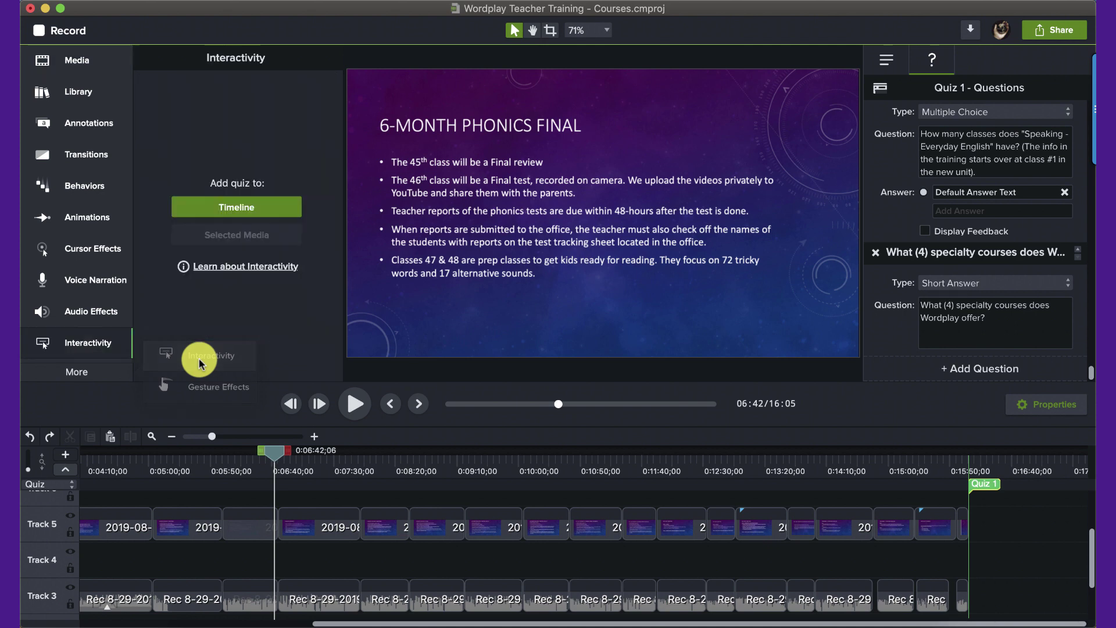
click(247, 208)
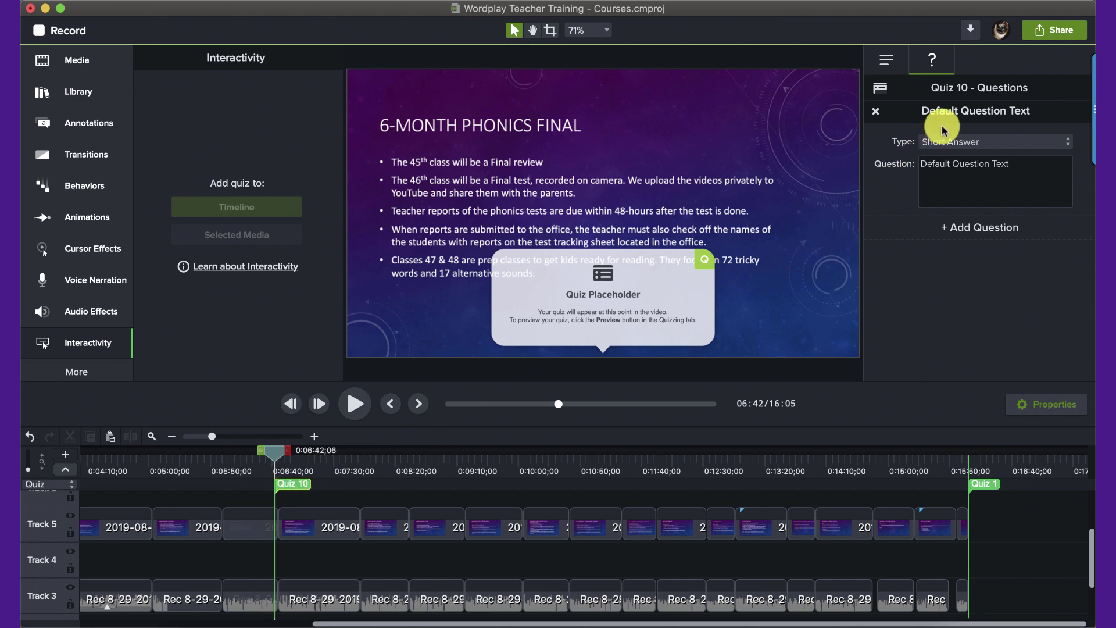
Make Quiz 10 a Short Answer question reading 'What is your name?'.
click(991, 141)
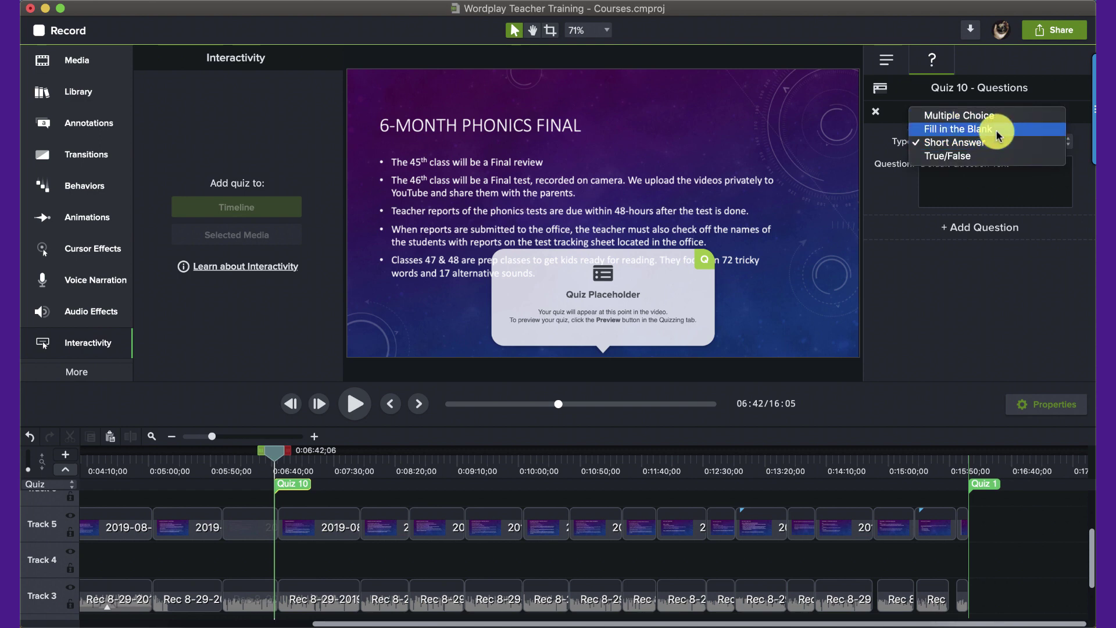
click(984, 192)
triple_click(982, 168)
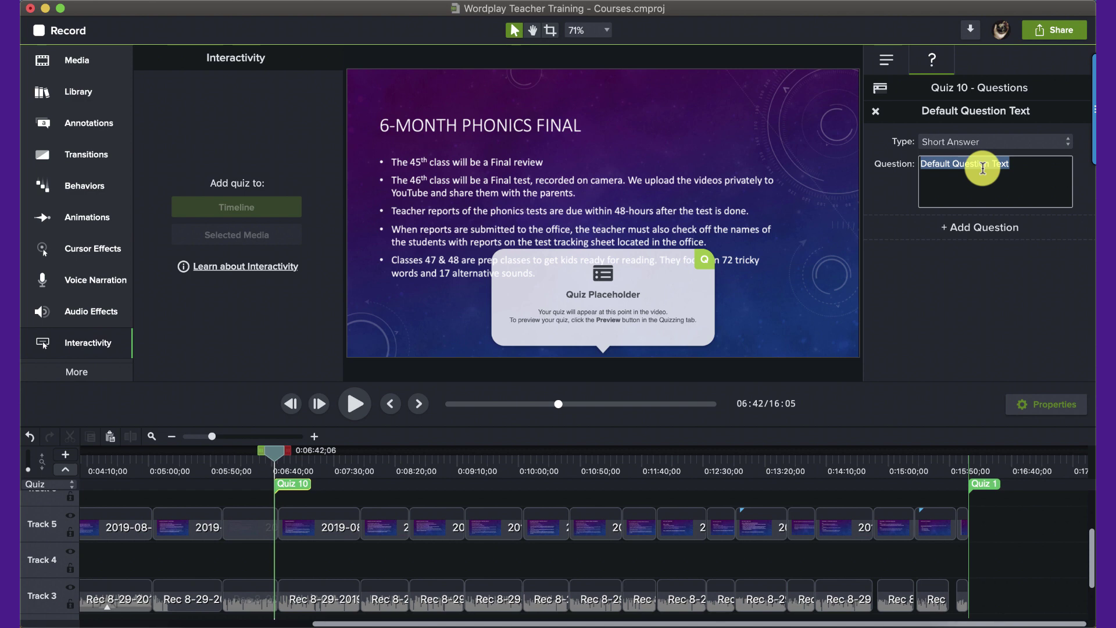
text(What is your name)
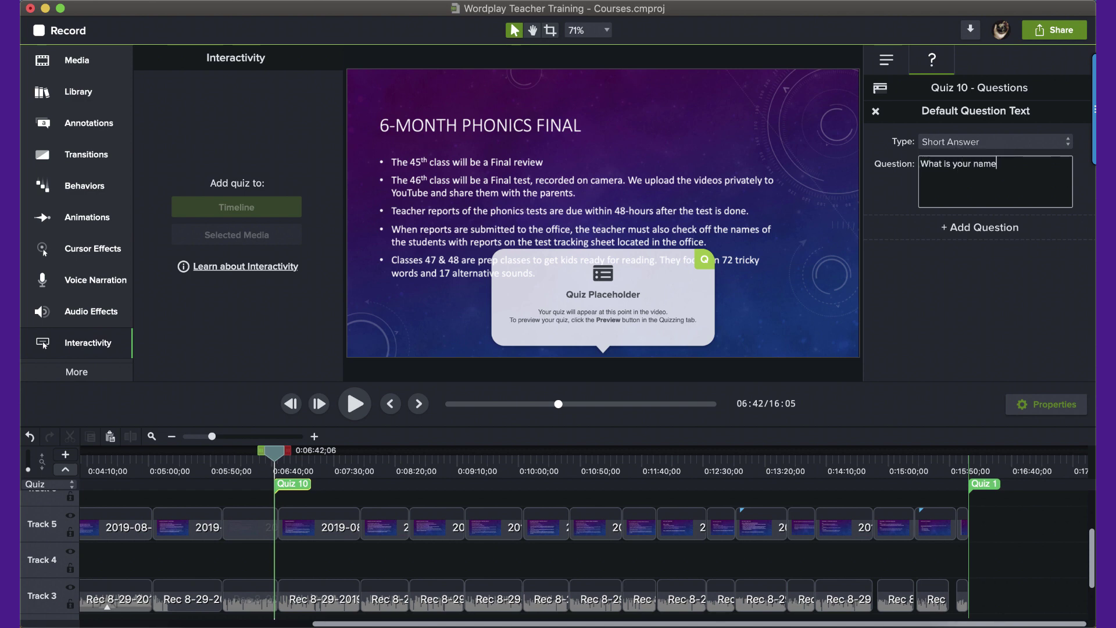
text(?)
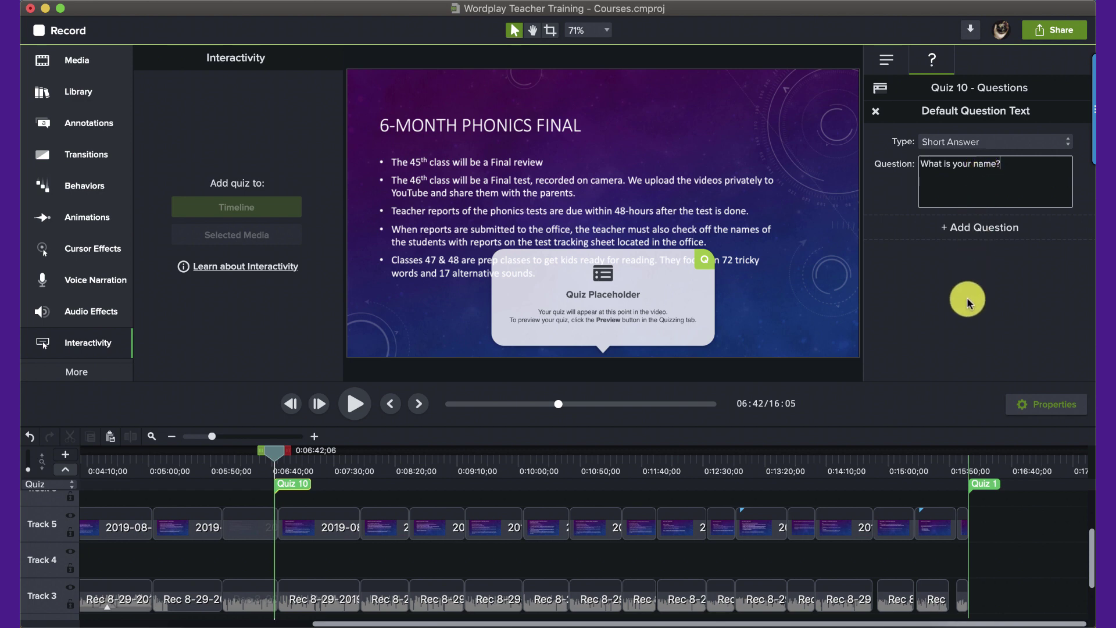
drag(274, 450, 353, 465)
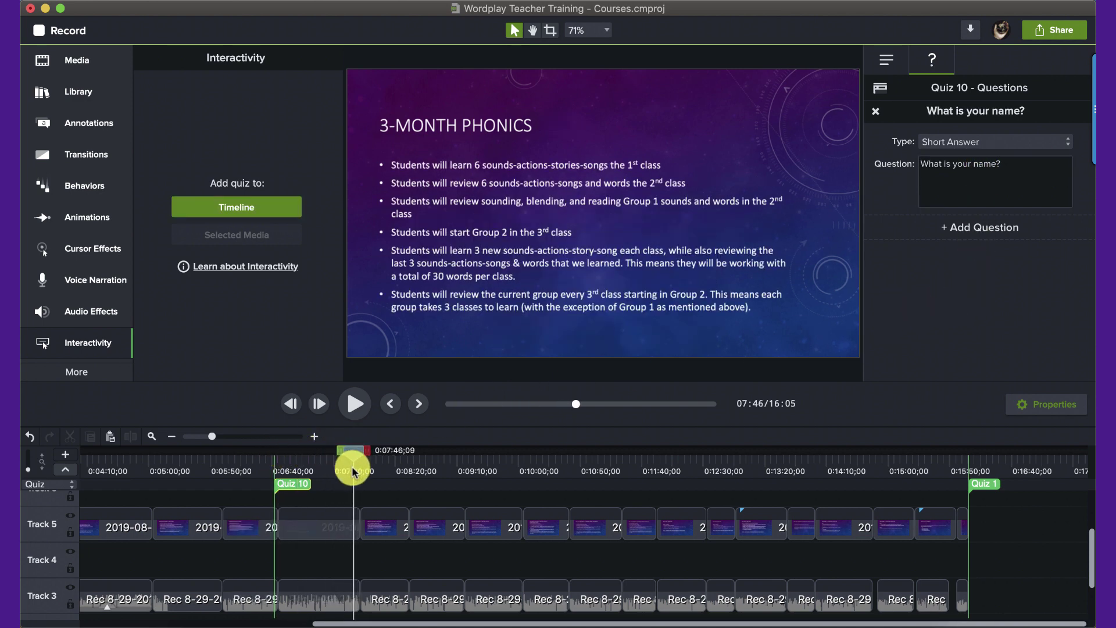
Add a Fill in the Blank quiz asking 'What is the answer to life, the universe, and everything?'.
click(236, 207)
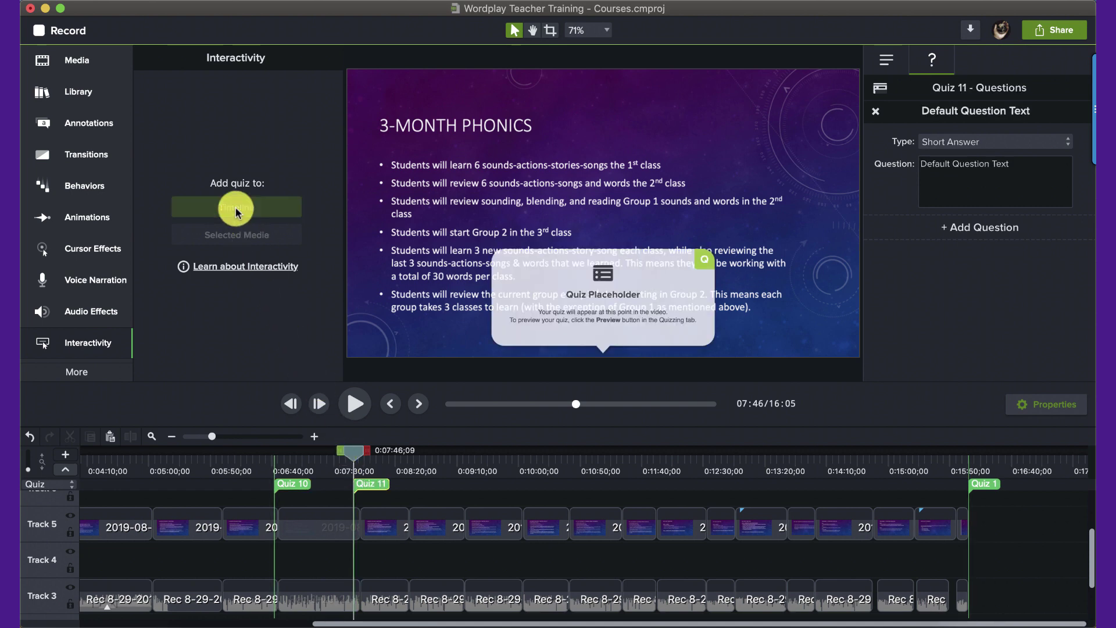
click(965, 142)
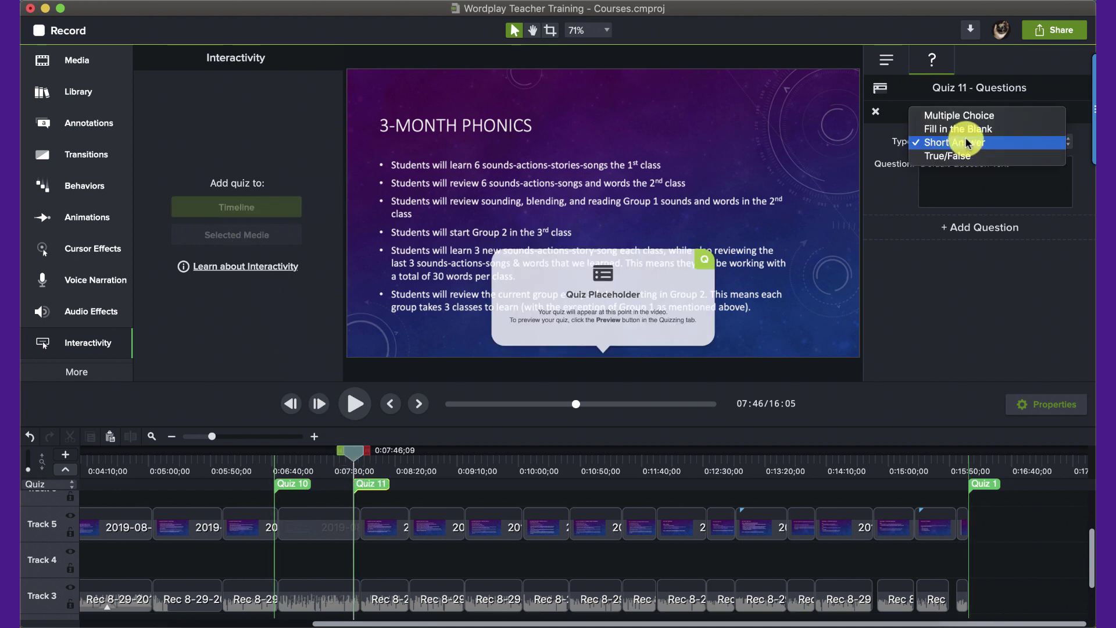
click(966, 134)
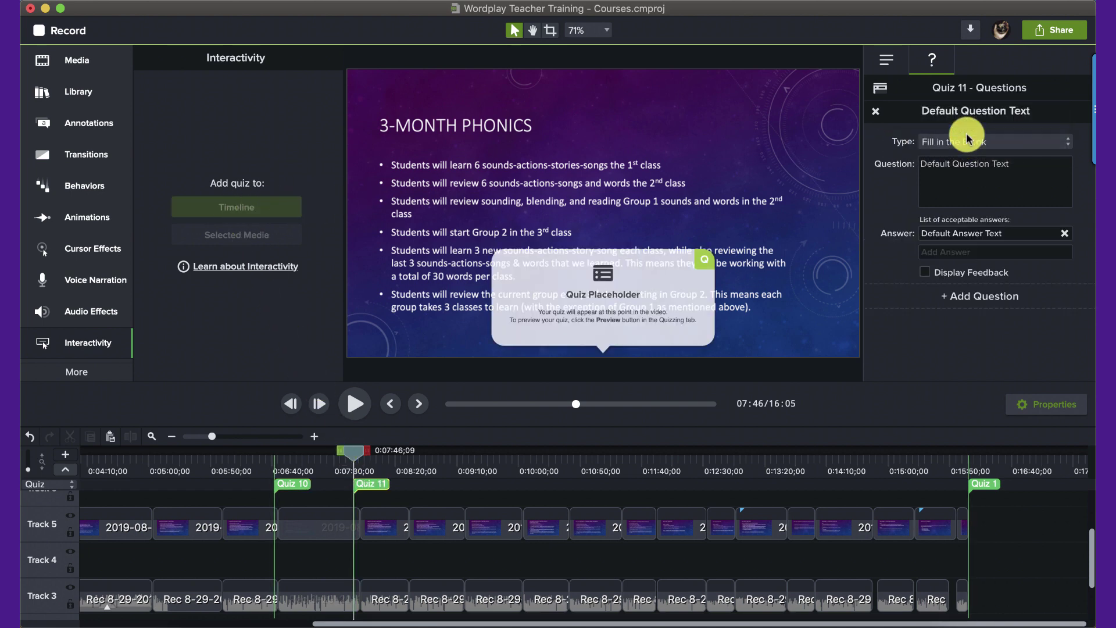
click(950, 170)
triple_click(950, 168)
text(W)
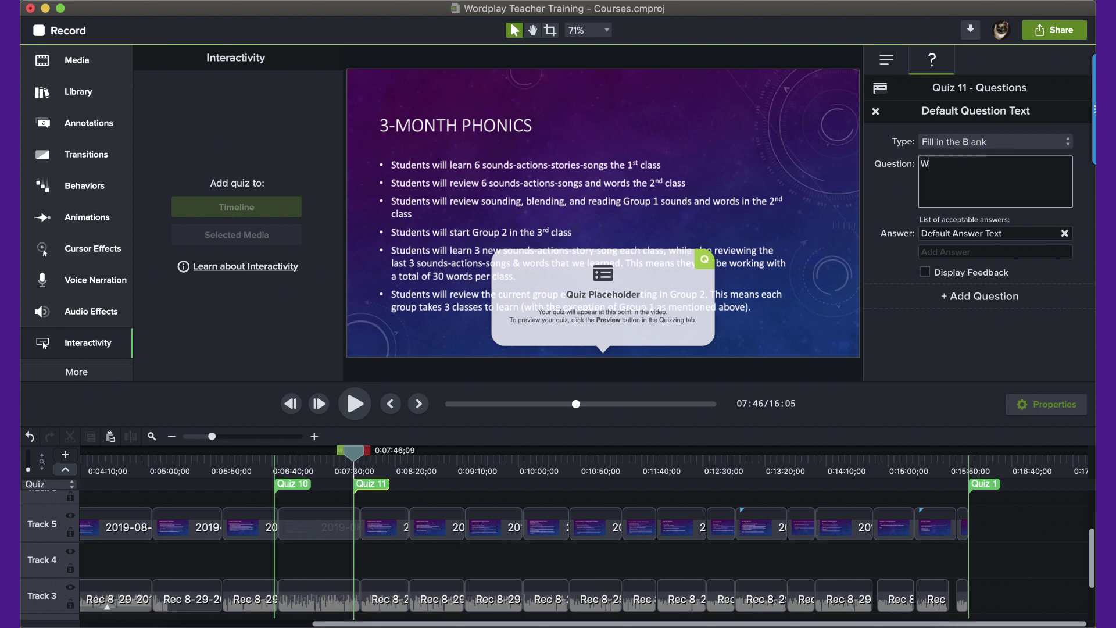
text(hat is the answer to life, the )
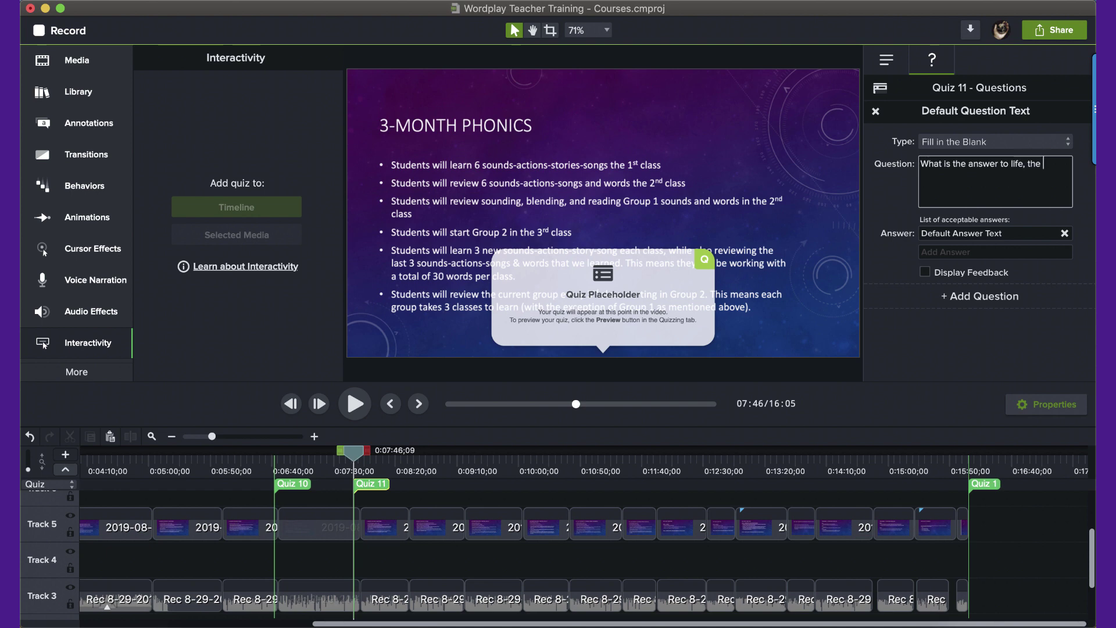
text(universe)
key(BackSpace)
text(, and everything?)
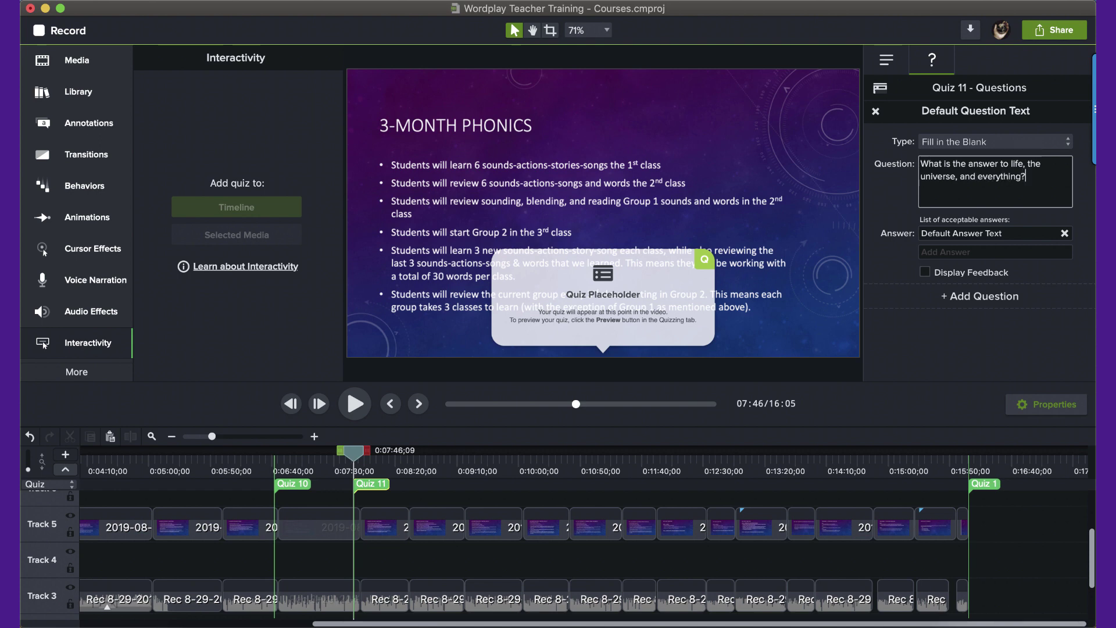
Set the accepted answers to 42, forty two and forty-two.
click(959, 231)
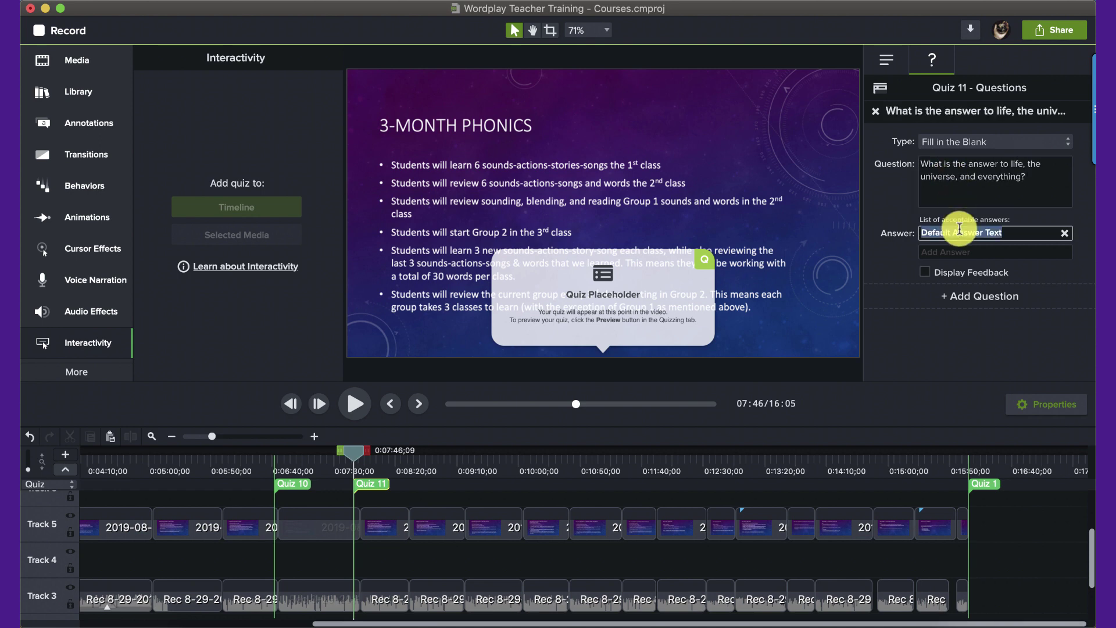
text(42)
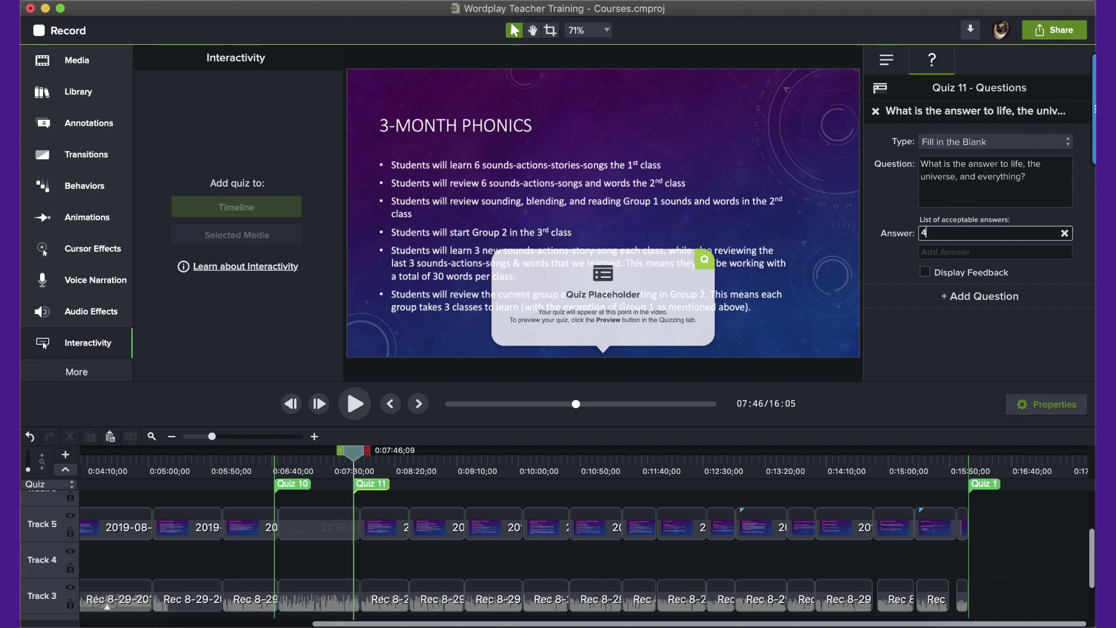
click(998, 251)
text(fort)
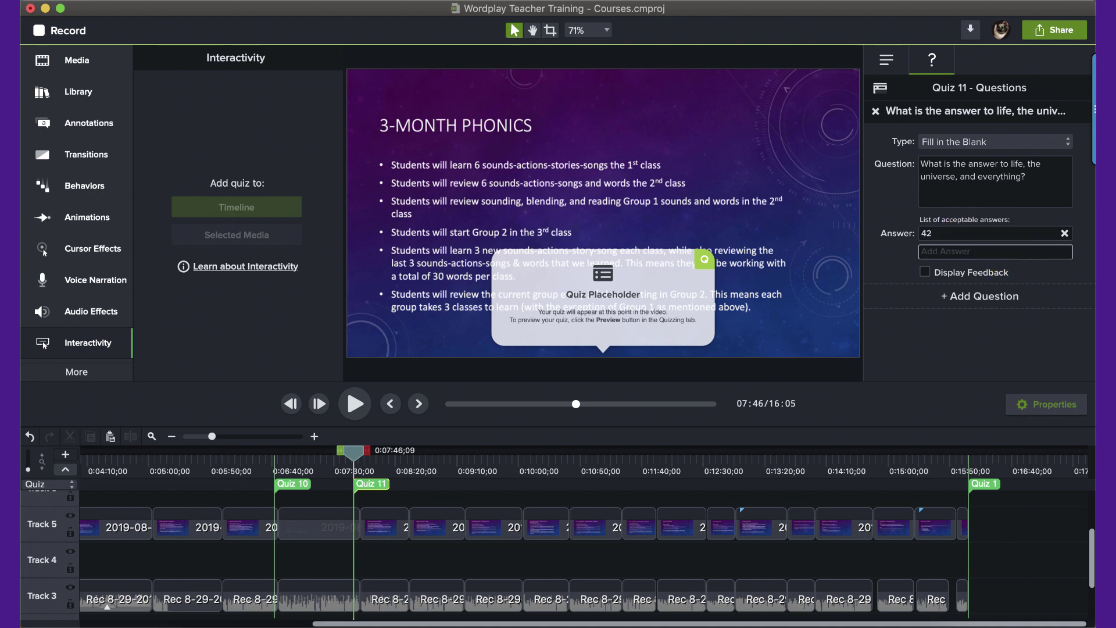
text(y)
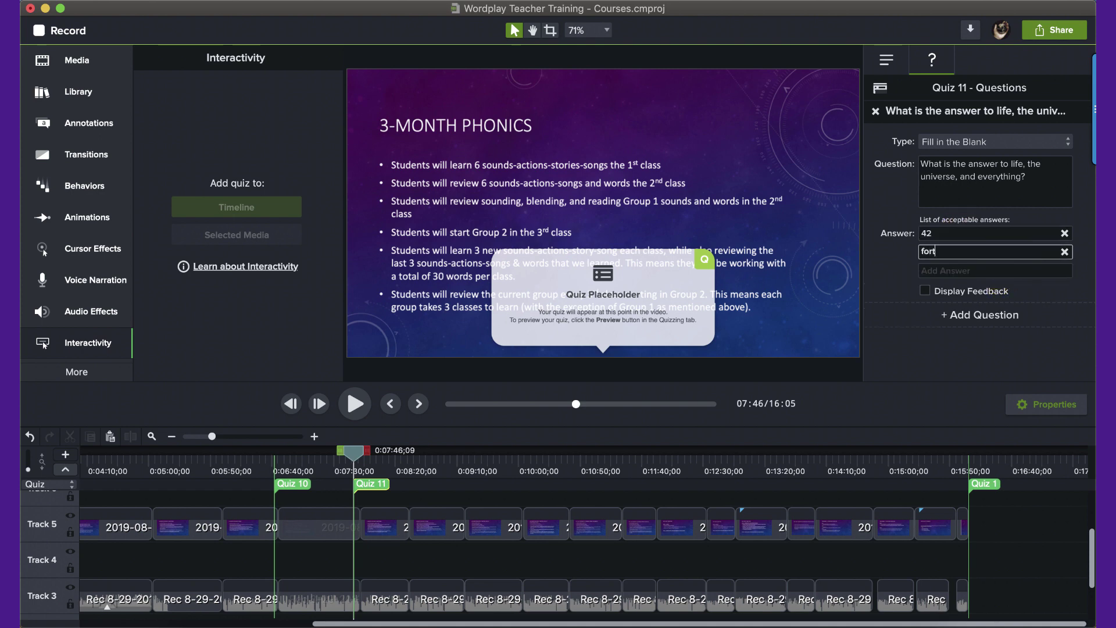
text( two)
key(Tab)
text(fort)
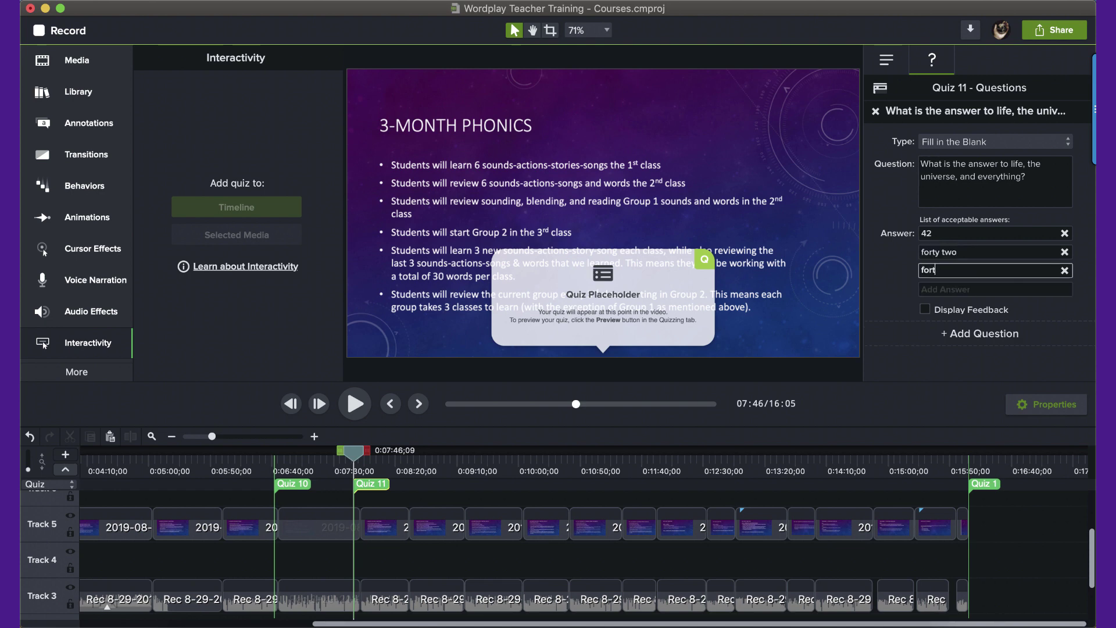
text(y-two)
click(1012, 272)
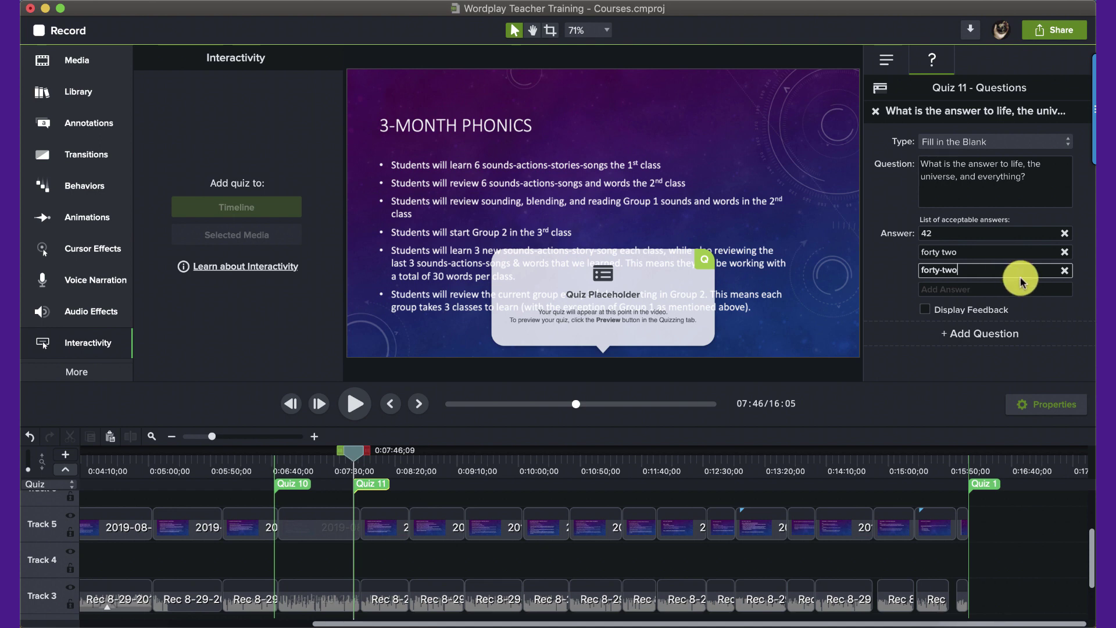
double_click(956, 271)
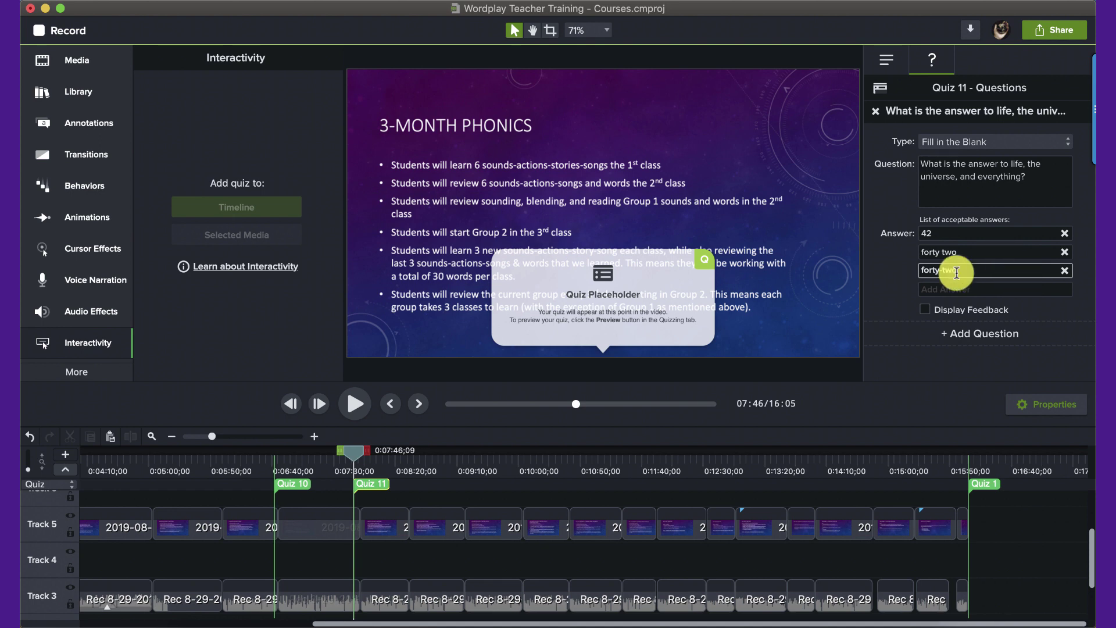
click(956, 272)
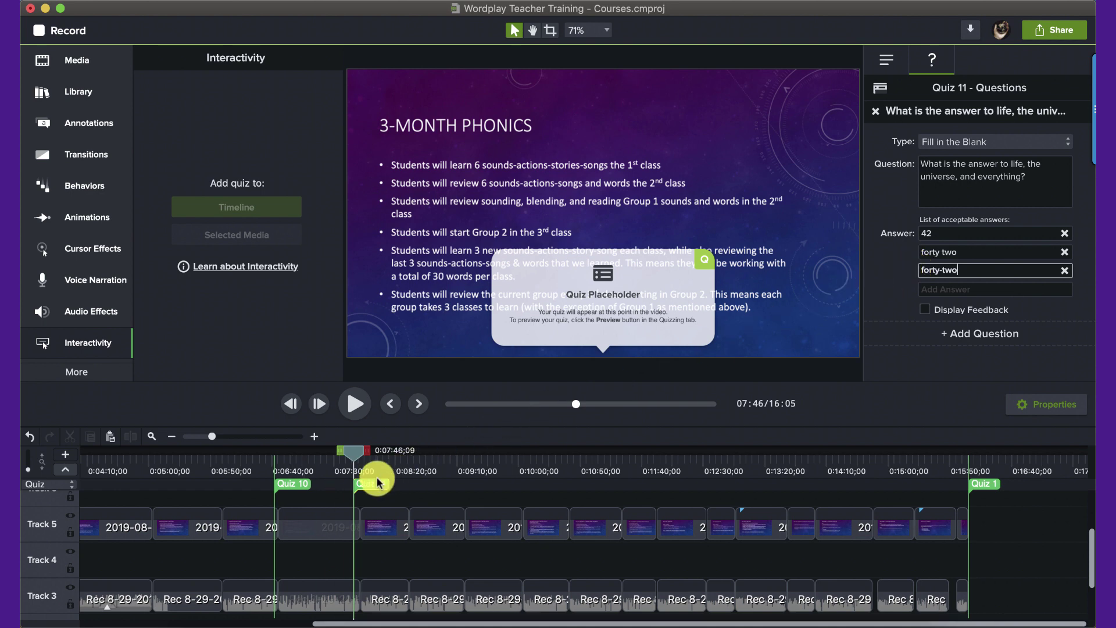
Scrub between the title slide and 3-MONTH PHONICS slide, clearing the Quiz 10 and 11 markers.
drag(358, 458, 963, 550)
drag(970, 550, 540, 507)
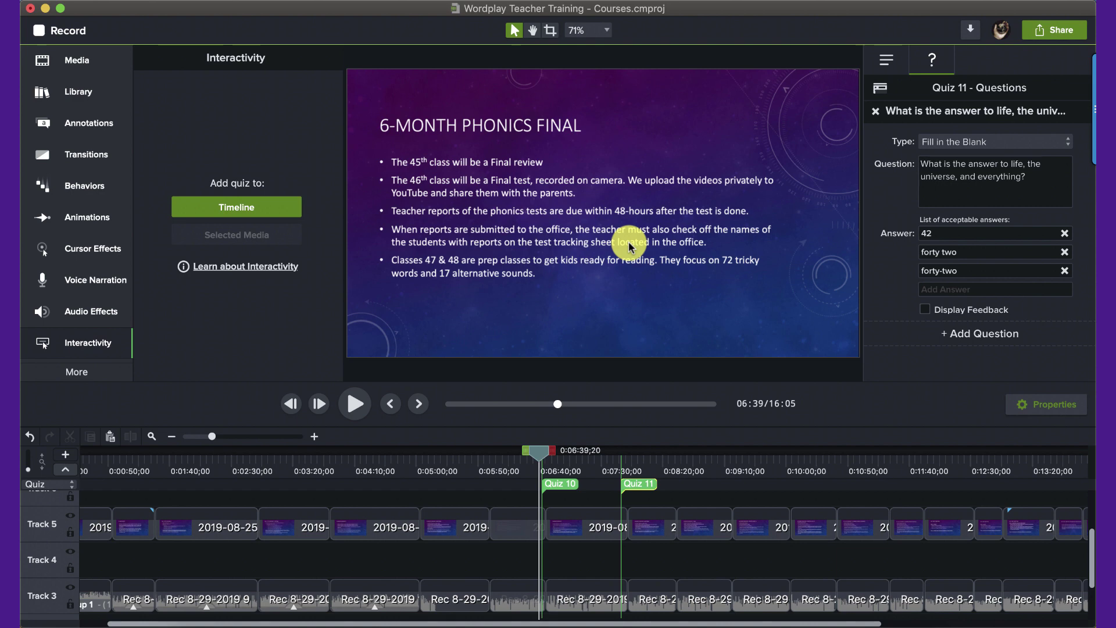
mouse_move(535, 451)
mouse_down()
mouse_move(578, 456)
mouse_move(590, 470)
mouse_move(694, 465)
mouse_move(1089, 511)
mouse_move(771, 521)
mouse_move(267, 465)
mouse_move(307, 489)
mouse_move(213, 490)
mouse_up()
click(213, 489)
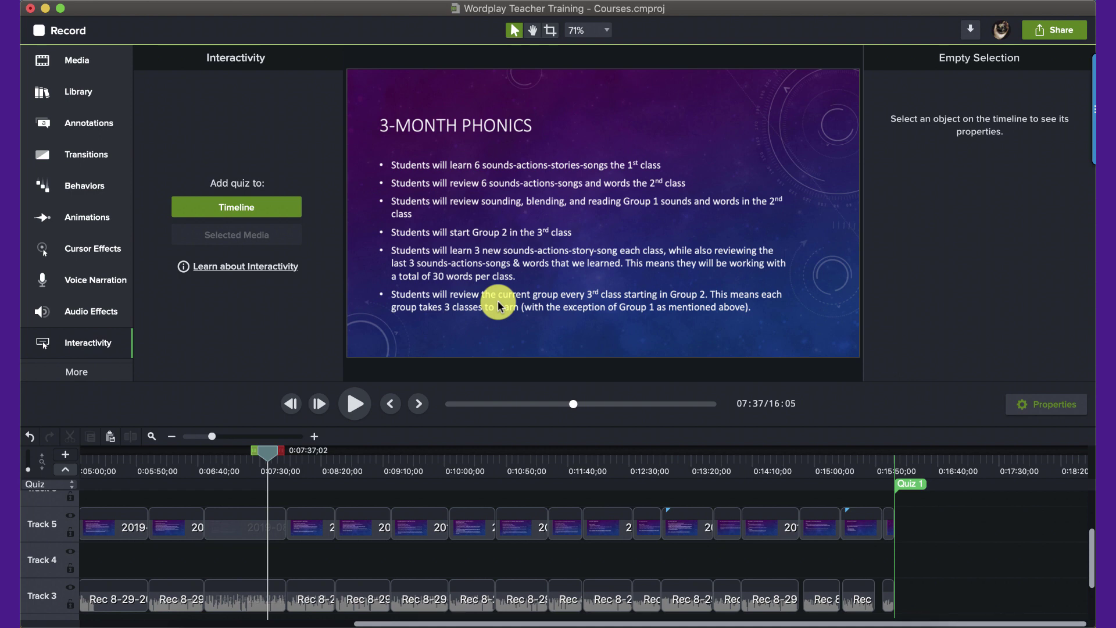
click(1045, 30)
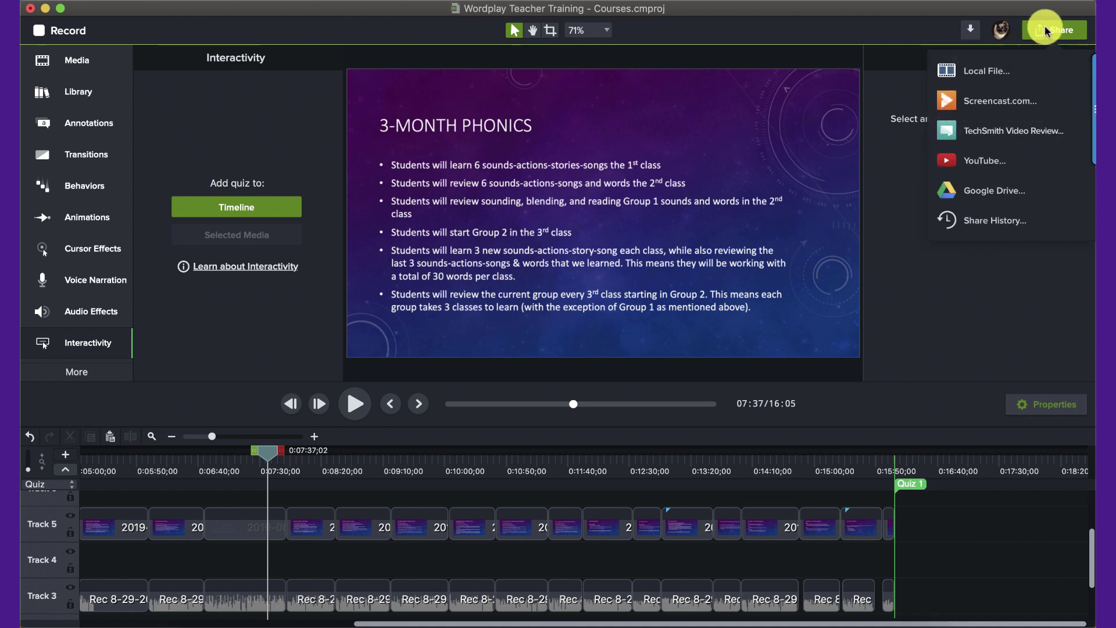
click(1002, 71)
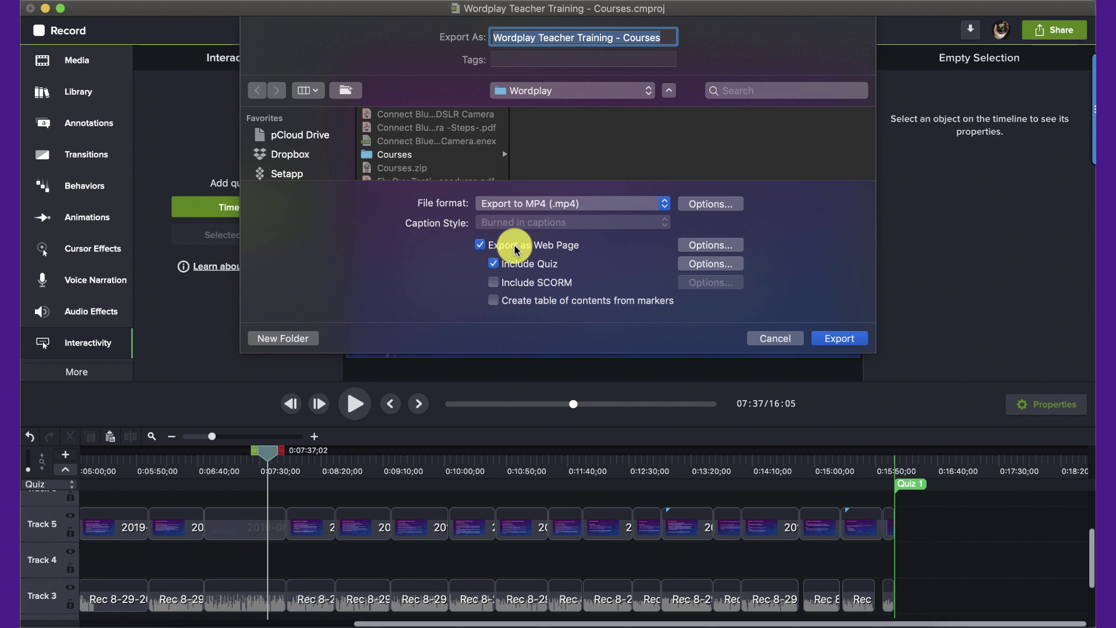
click(689, 263)
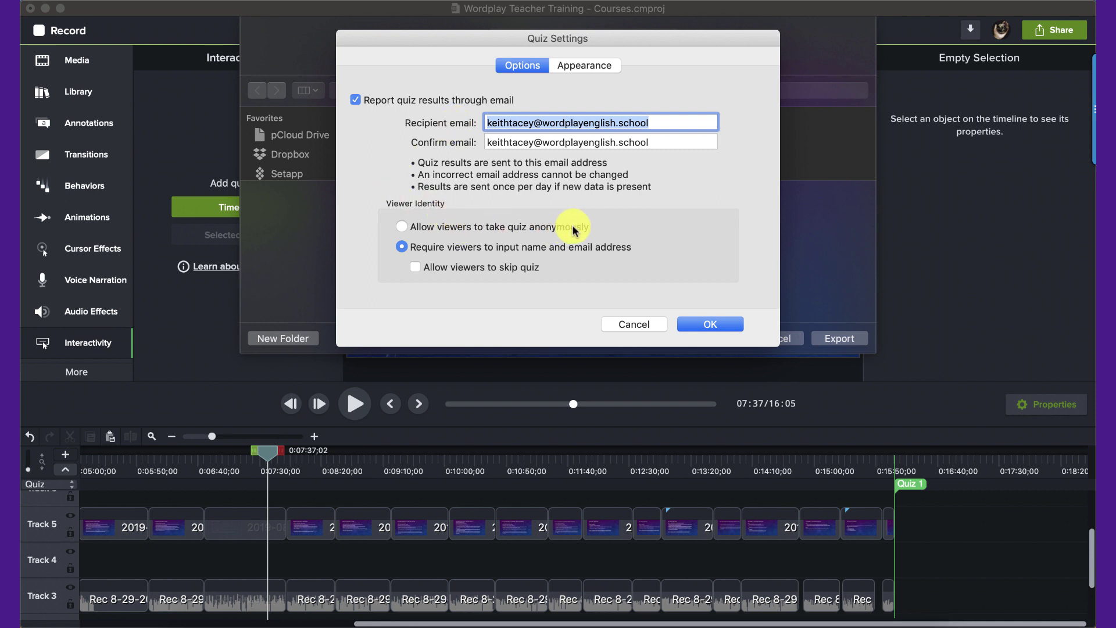
click(694, 321)
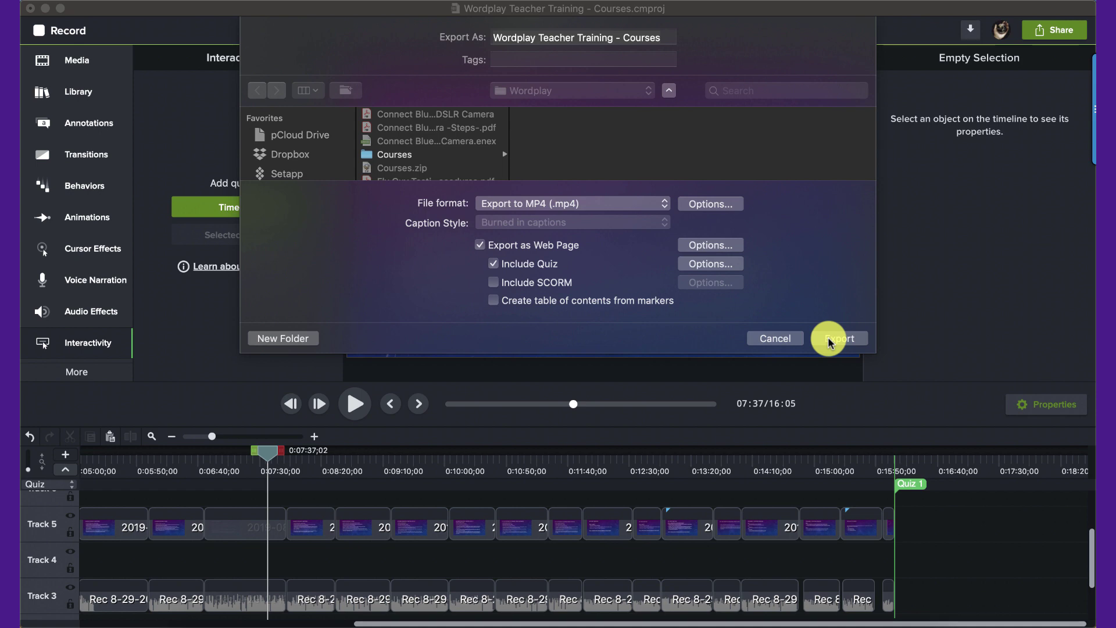
click(786, 336)
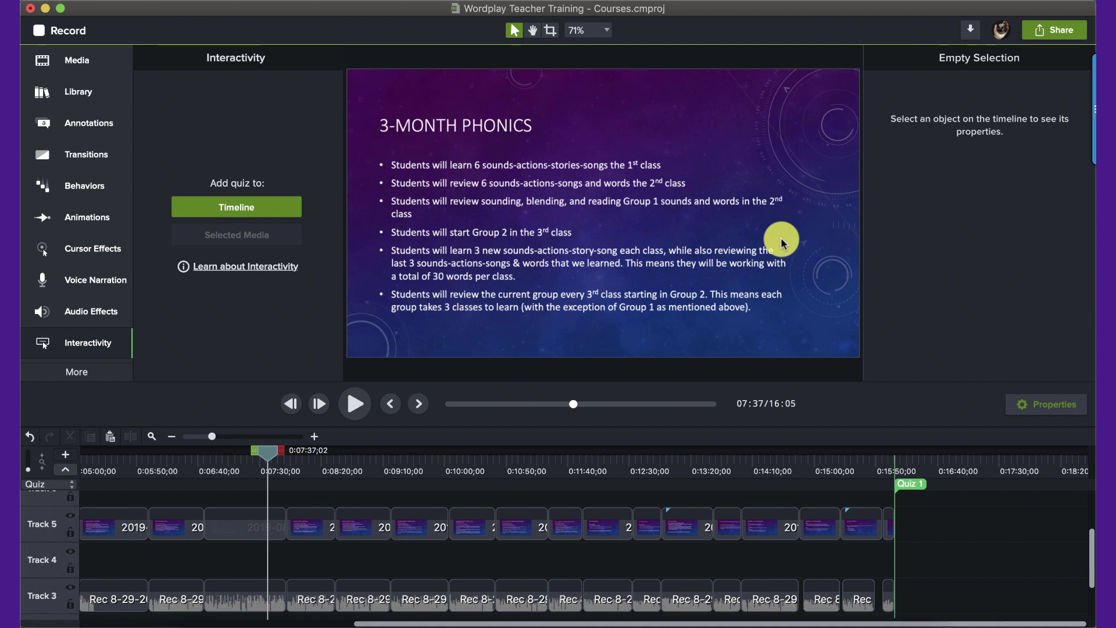
Compress WordplayCourses into WordplayCourses 2.zip in the Wordplay folder and widen the Name column.
mouse_move(439, 604)
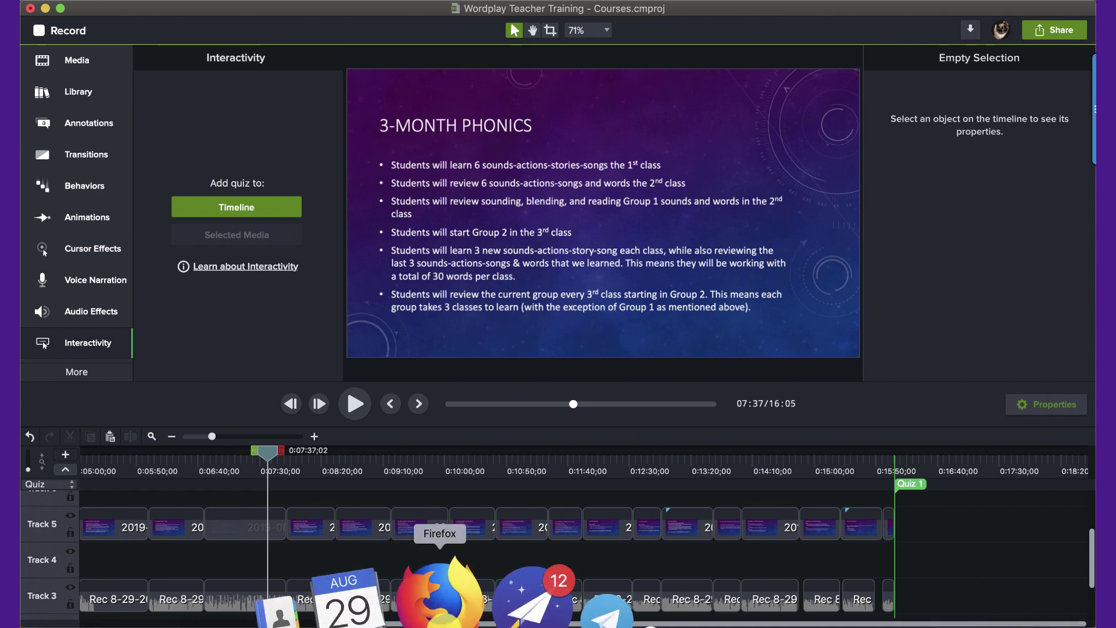
click(185, 613)
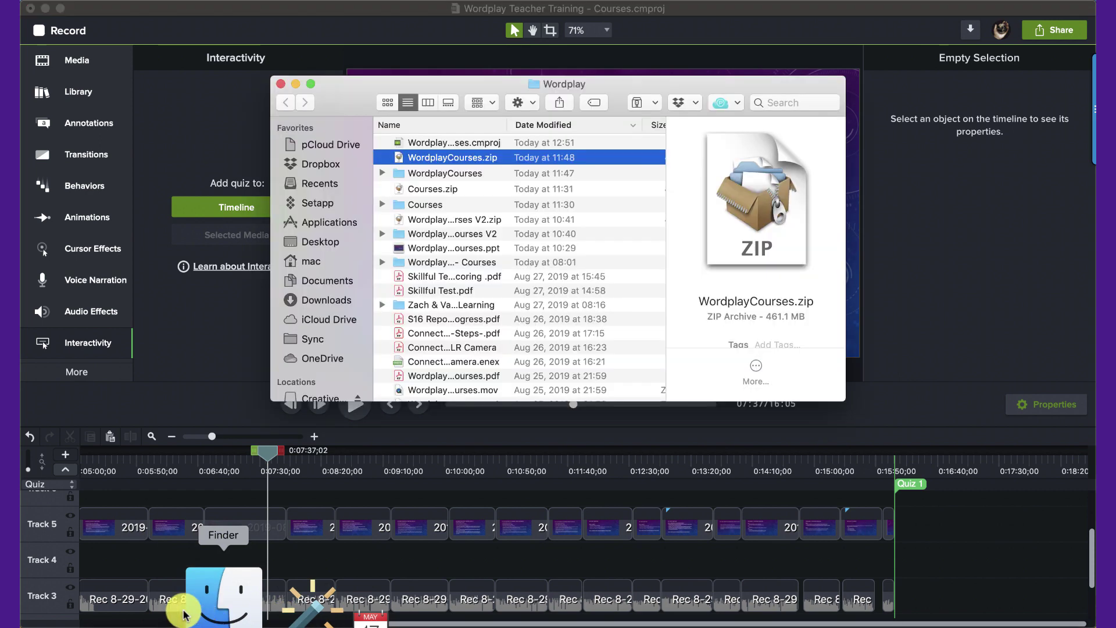
click(449, 174)
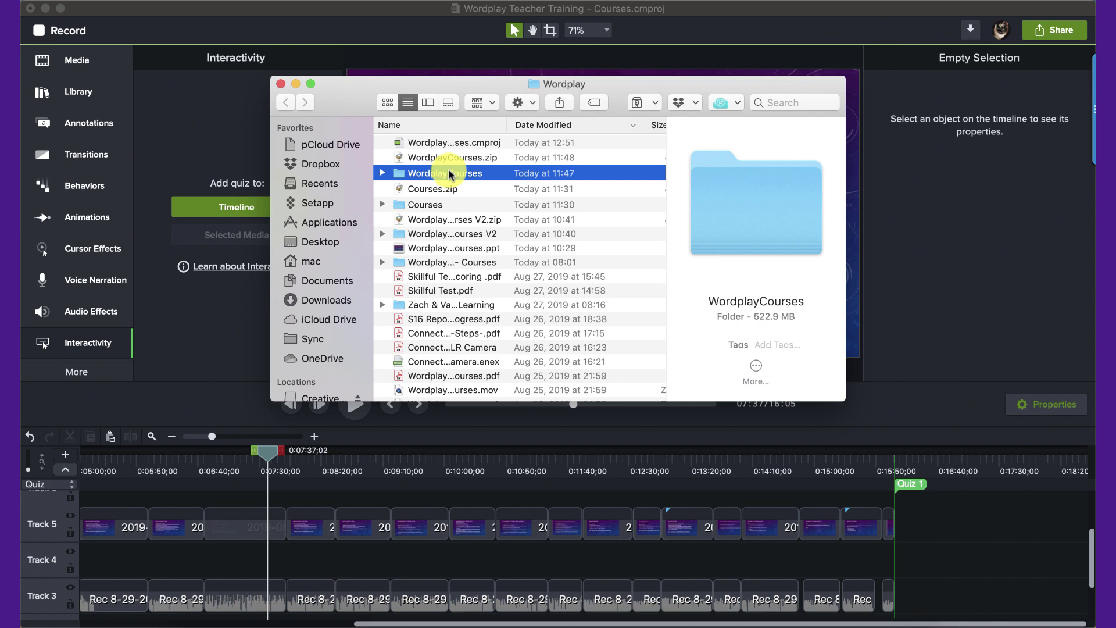
right_click(474, 173)
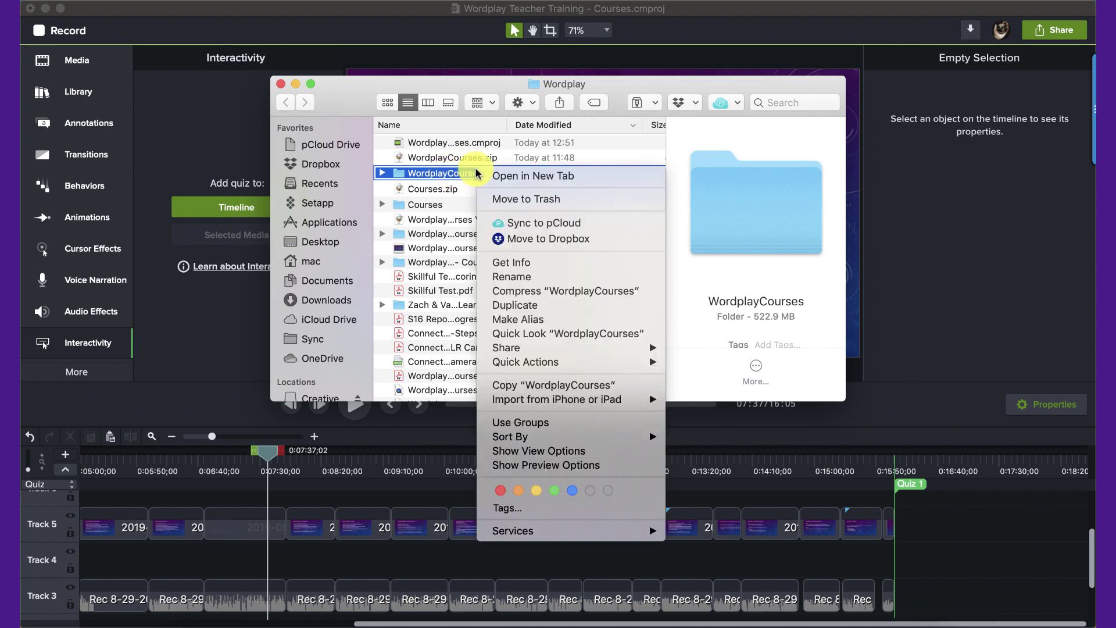
click(504, 290)
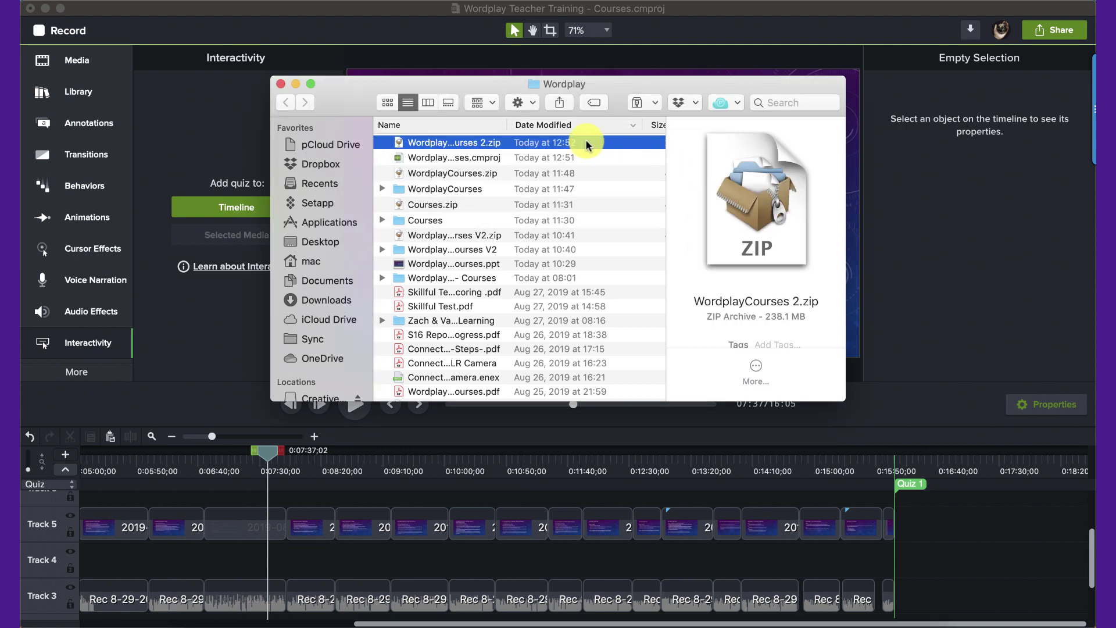
drag(506, 119, 636, 122)
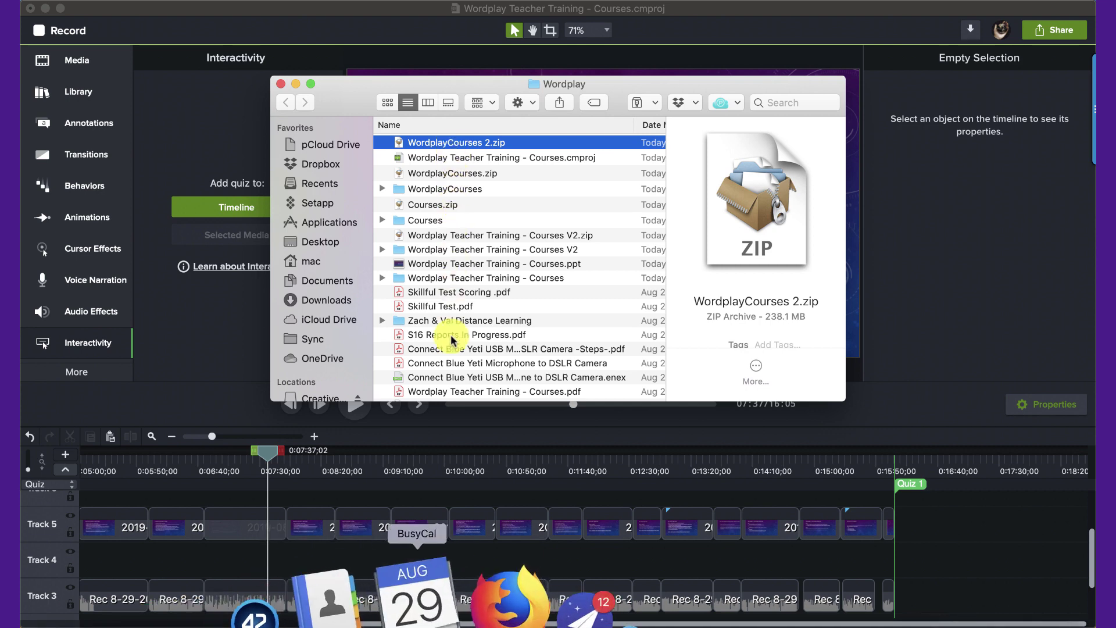
Load wordplayenglish.school/cpanel in Firefox and open its File Manager.
click(431, 590)
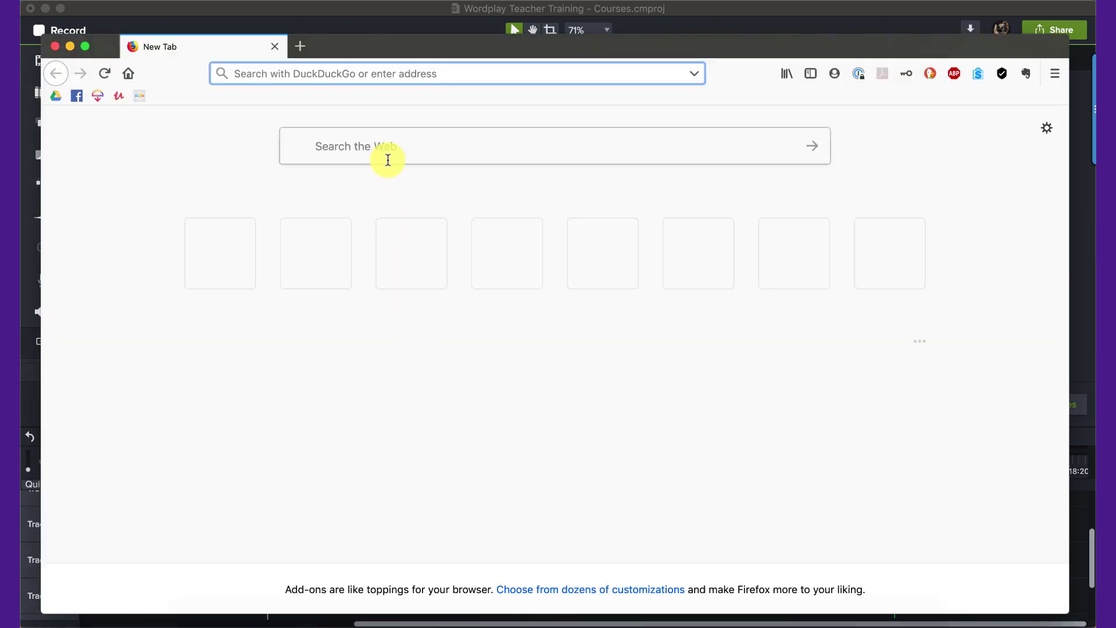
text(wordplayenglish.school/)
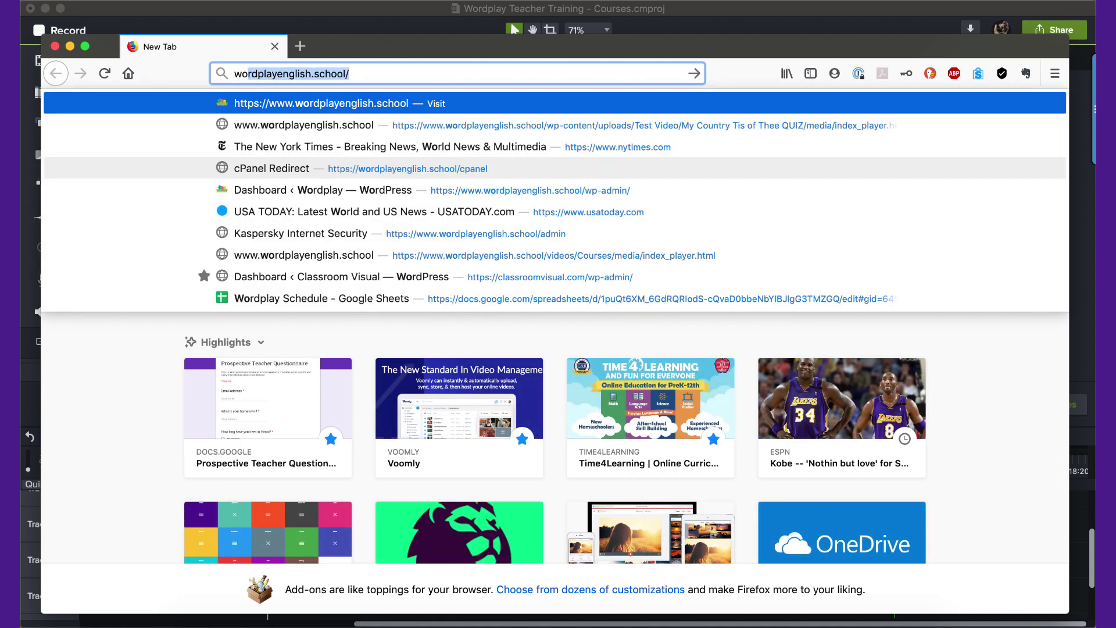
key(Right)
text(c)
key(Return)
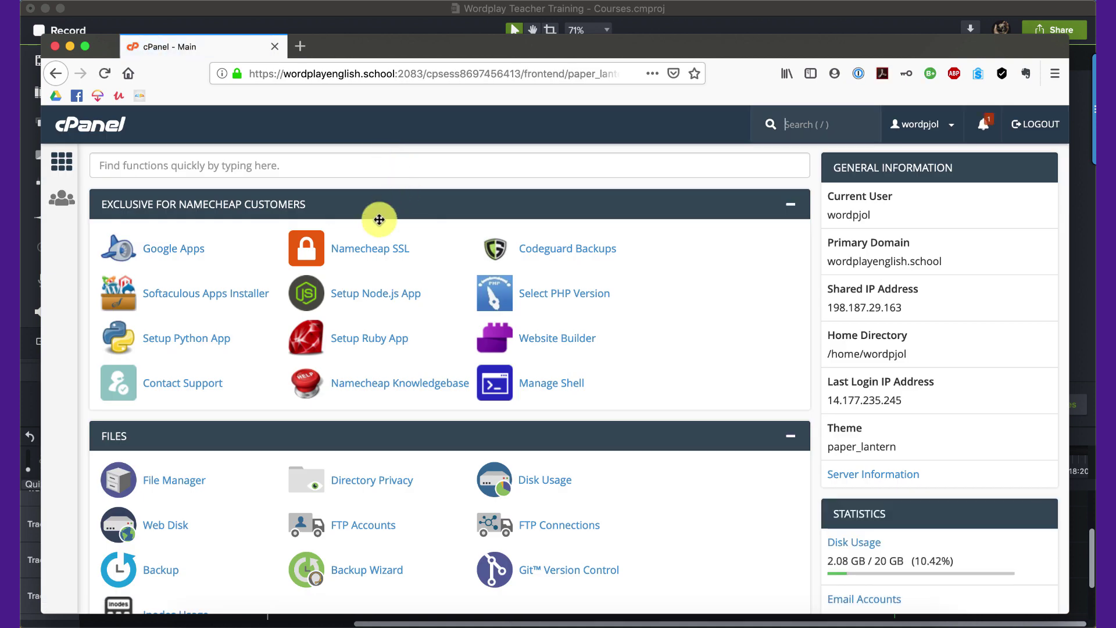
click(173, 478)
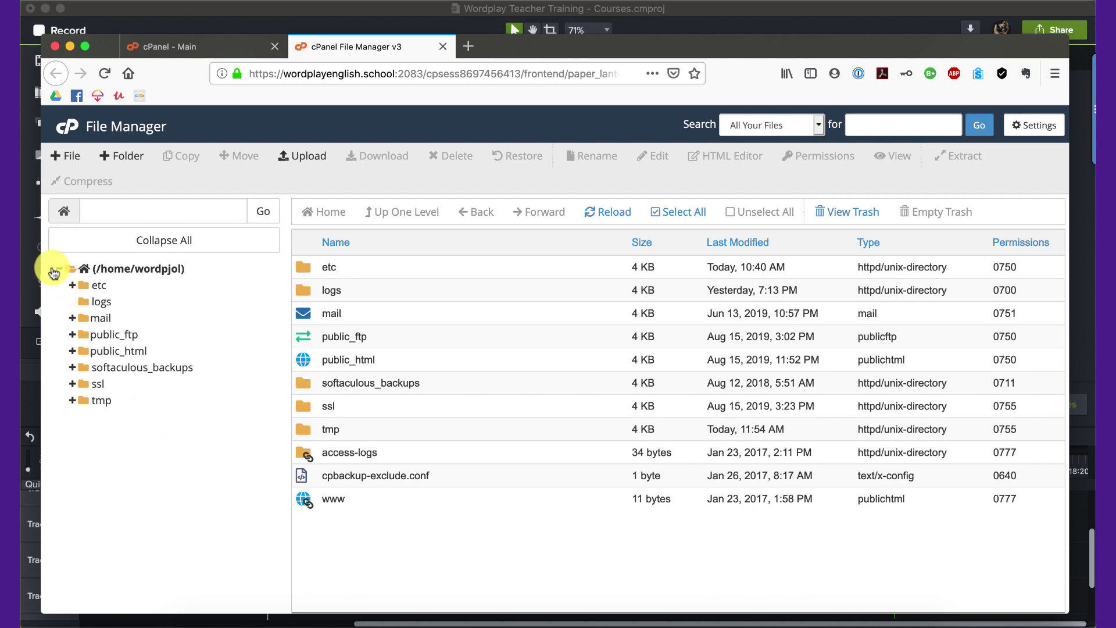
Upload WordplayCourses 2.zip into the public_html/videos folder.
click(111, 353)
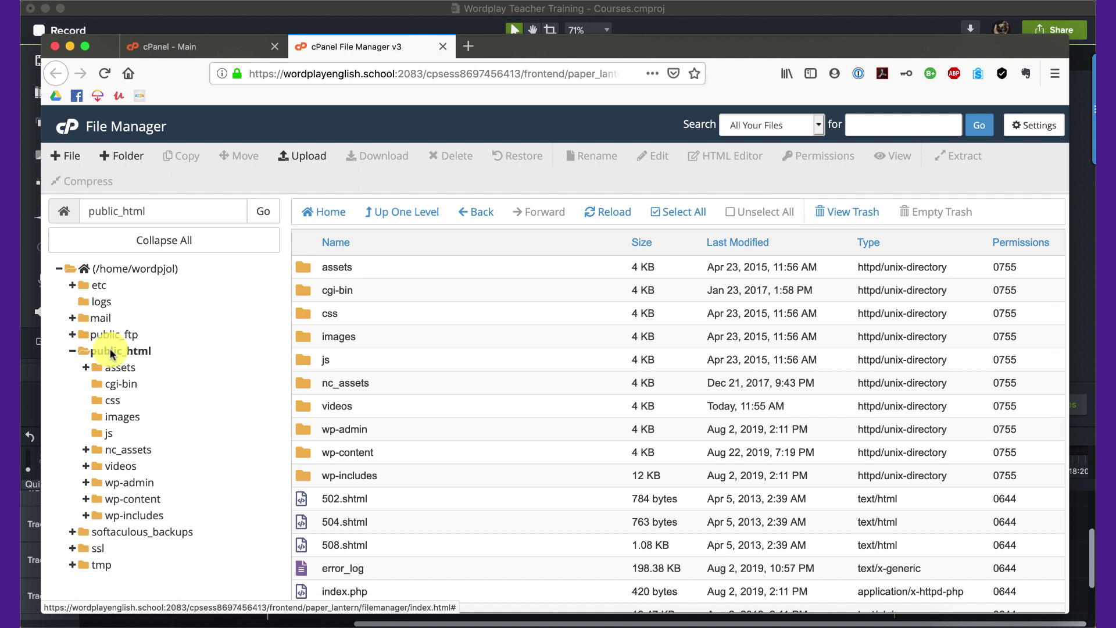
click(116, 468)
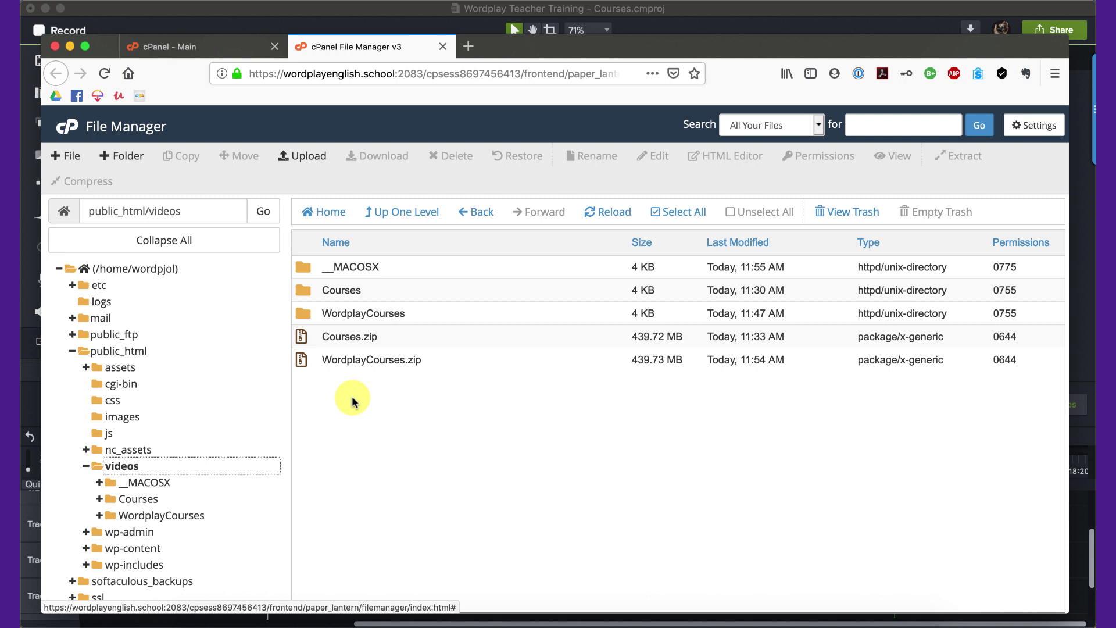
click(307, 159)
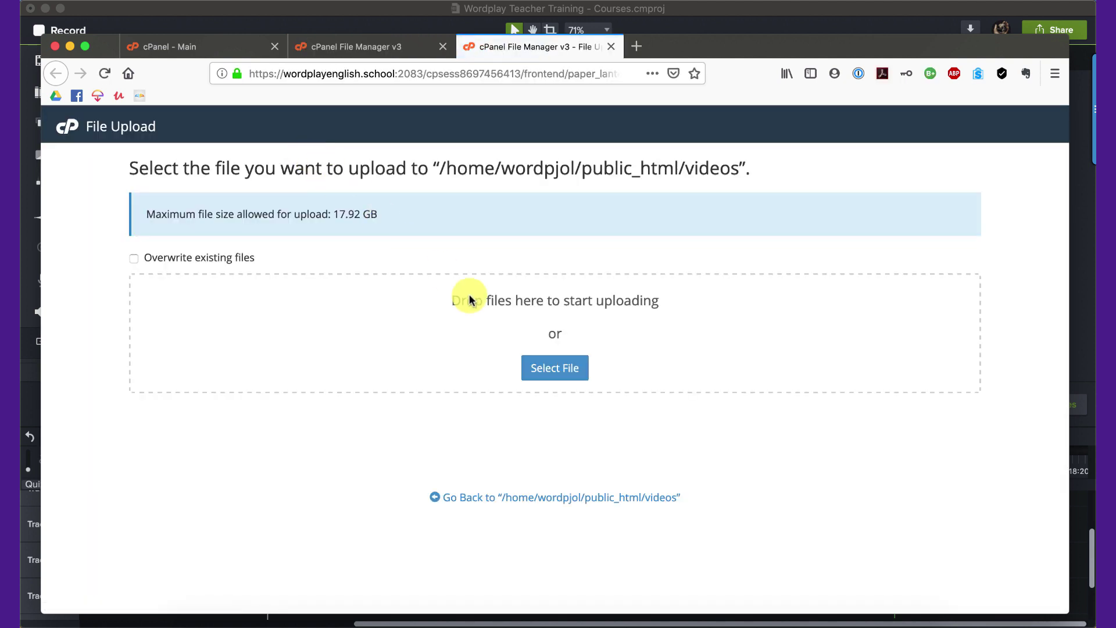
click(546, 365)
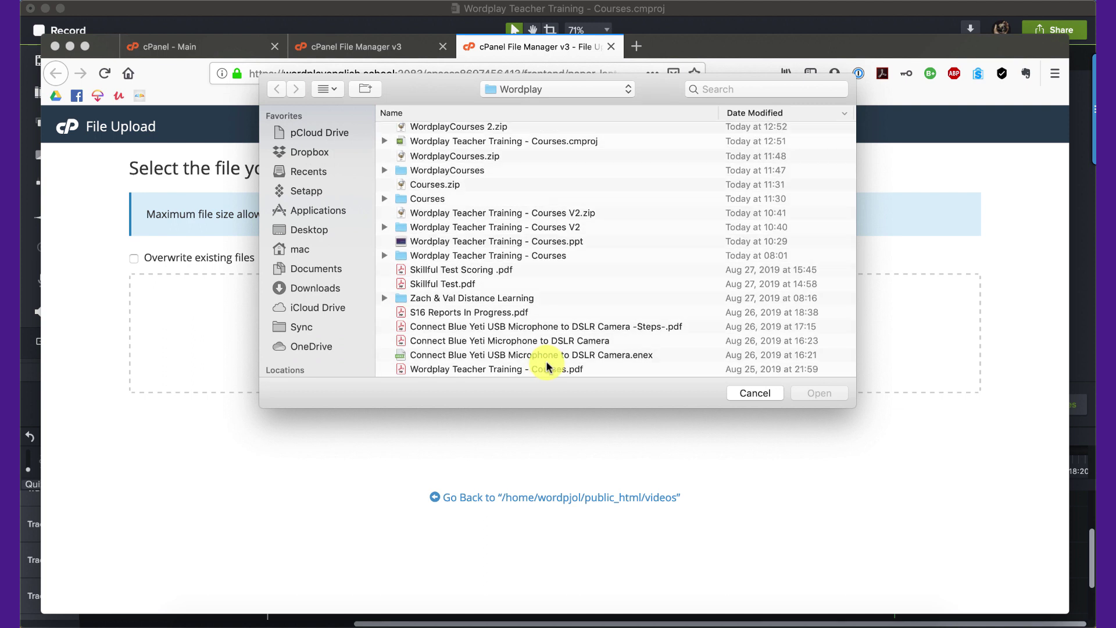
click(480, 135)
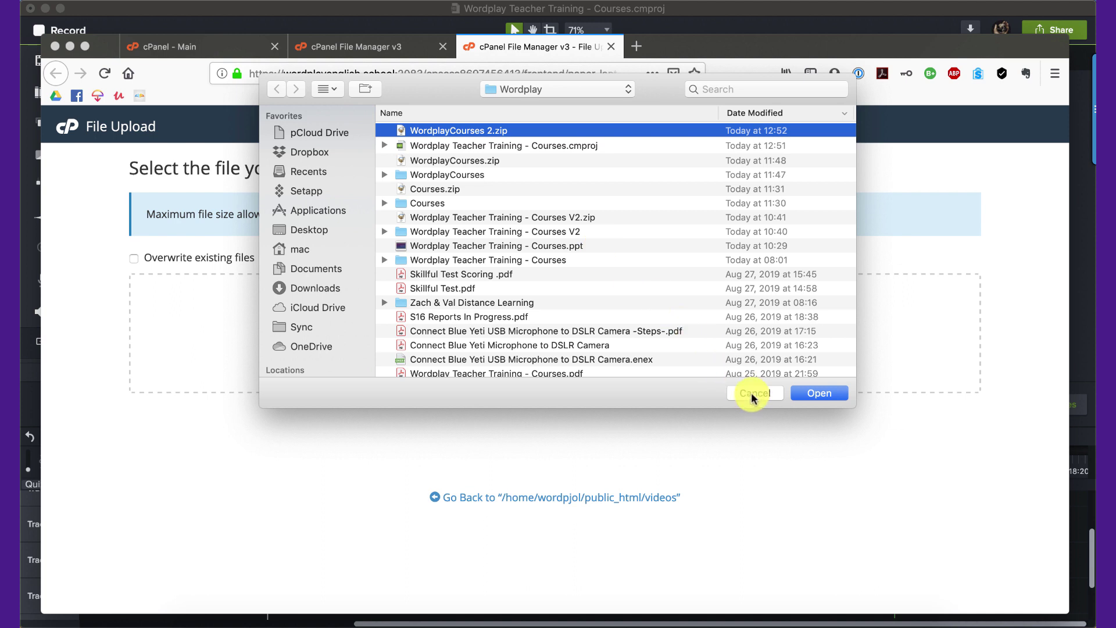
click(820, 394)
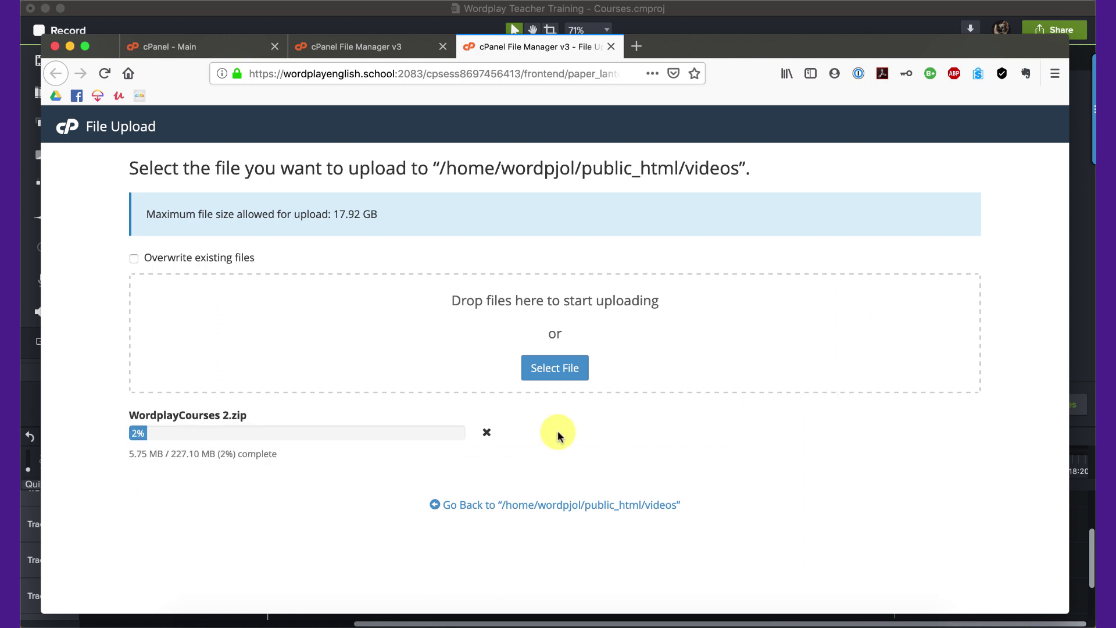
Delete the old zip archives, including WordplayCourses.zip, from the videos folder.
click(364, 44)
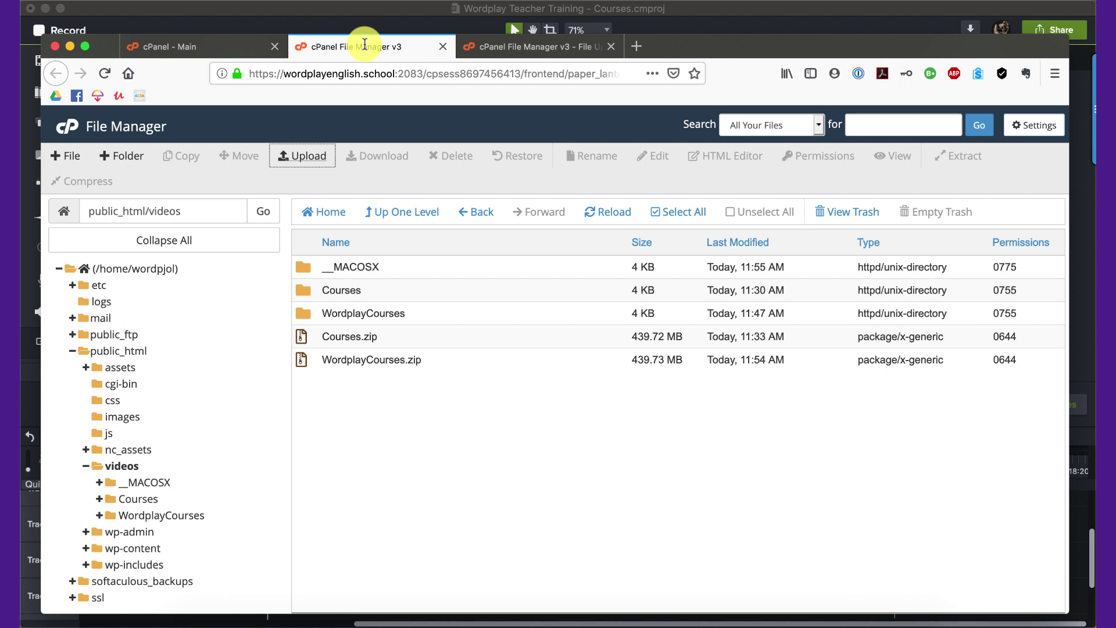
click(423, 364)
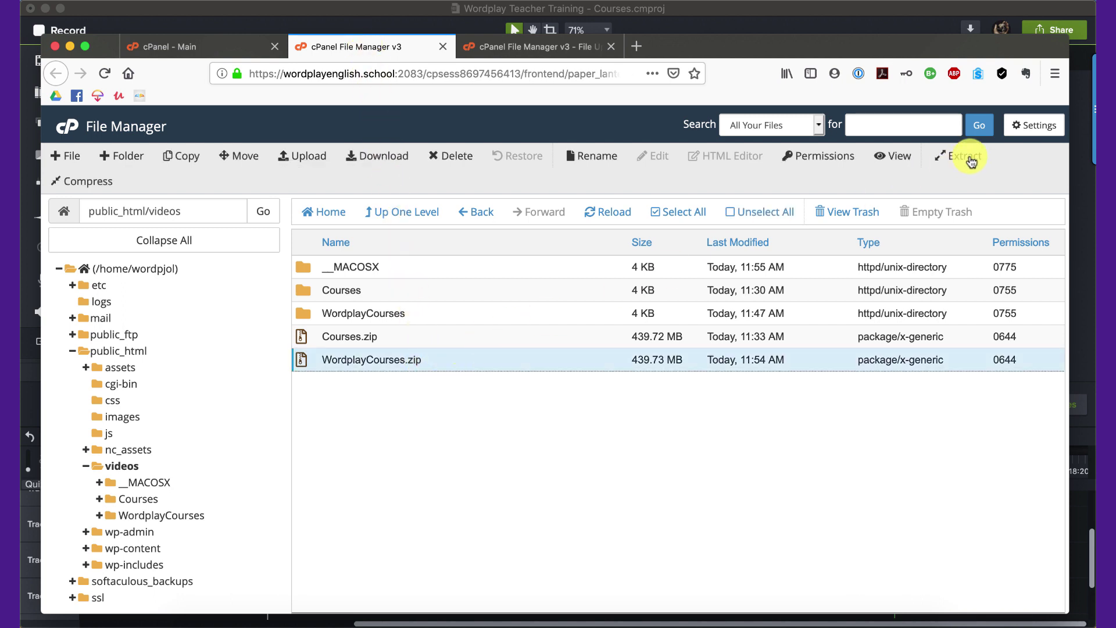
right_click(488, 365)
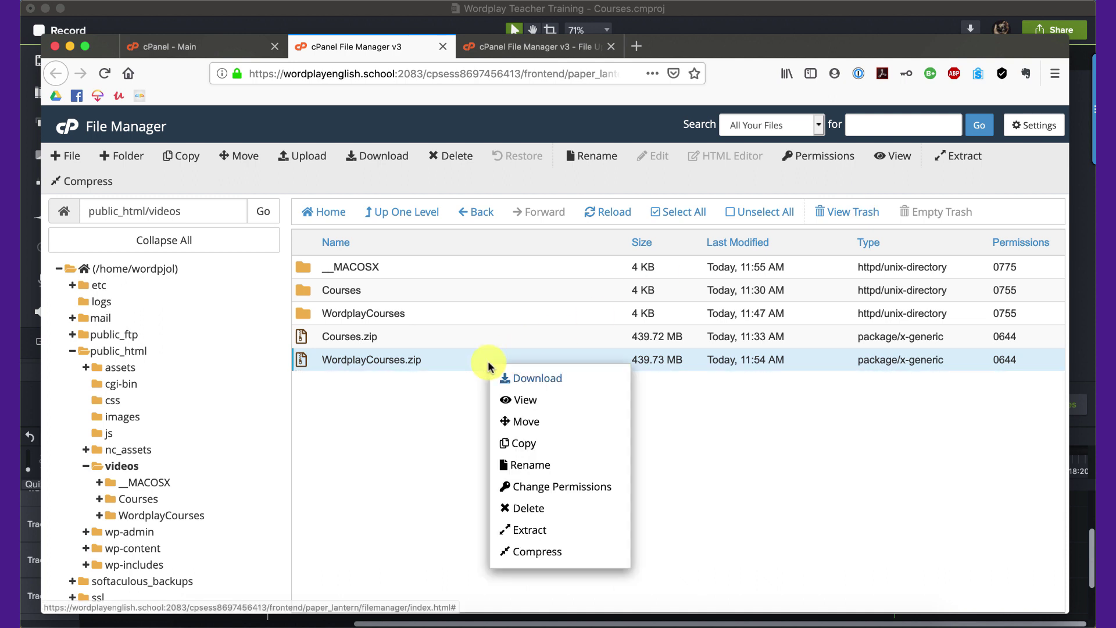
click(440, 344)
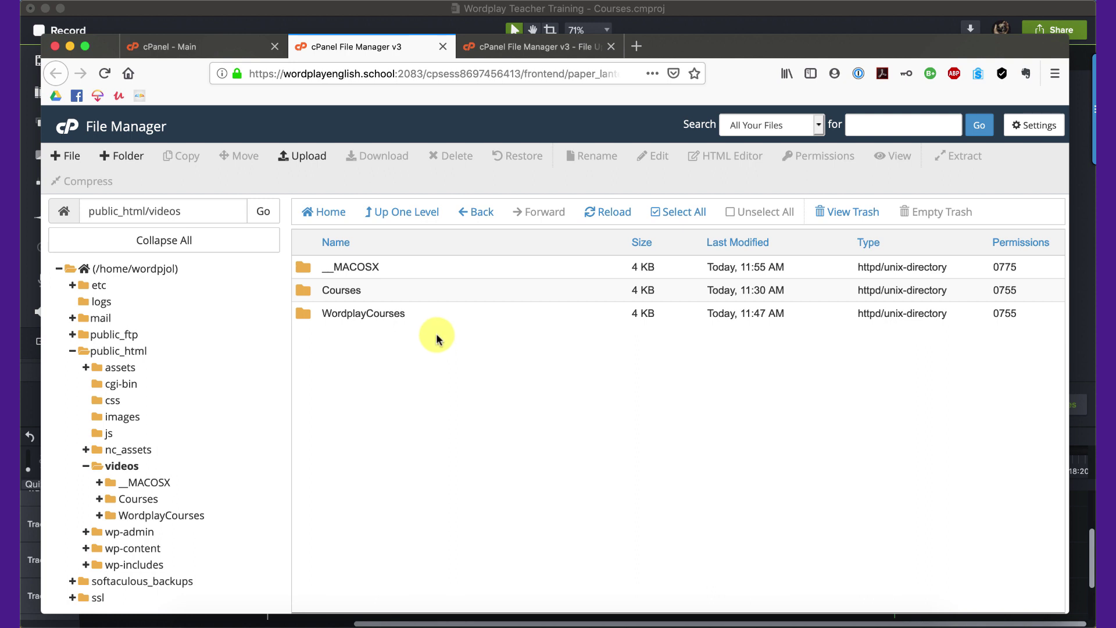
Open WordplayCourses > media and select index_player.html.
click(431, 318)
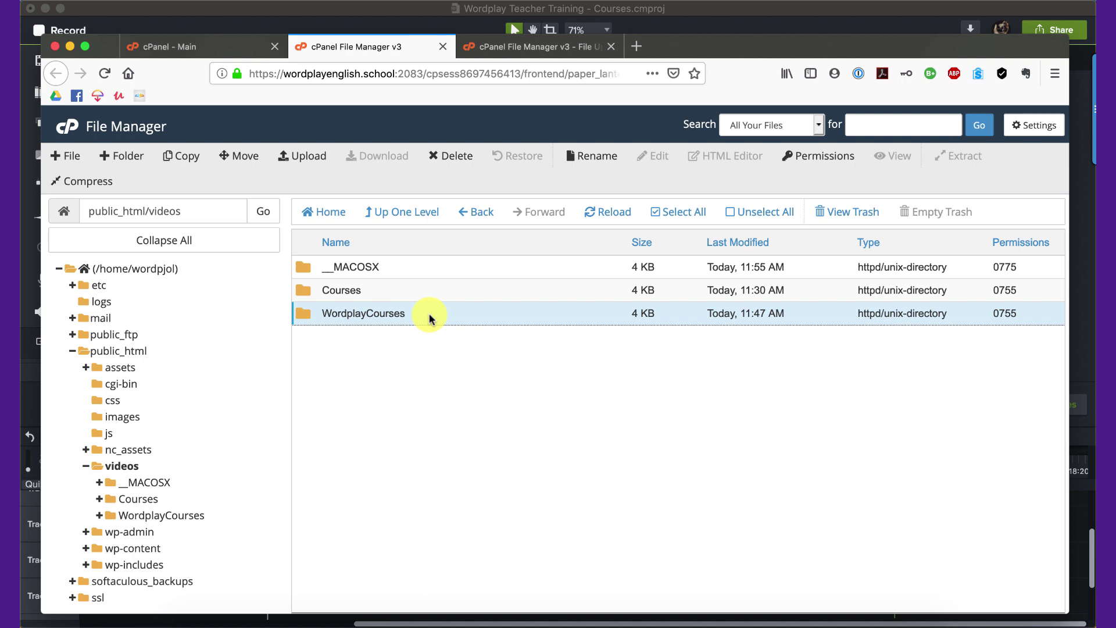
double_click(430, 317)
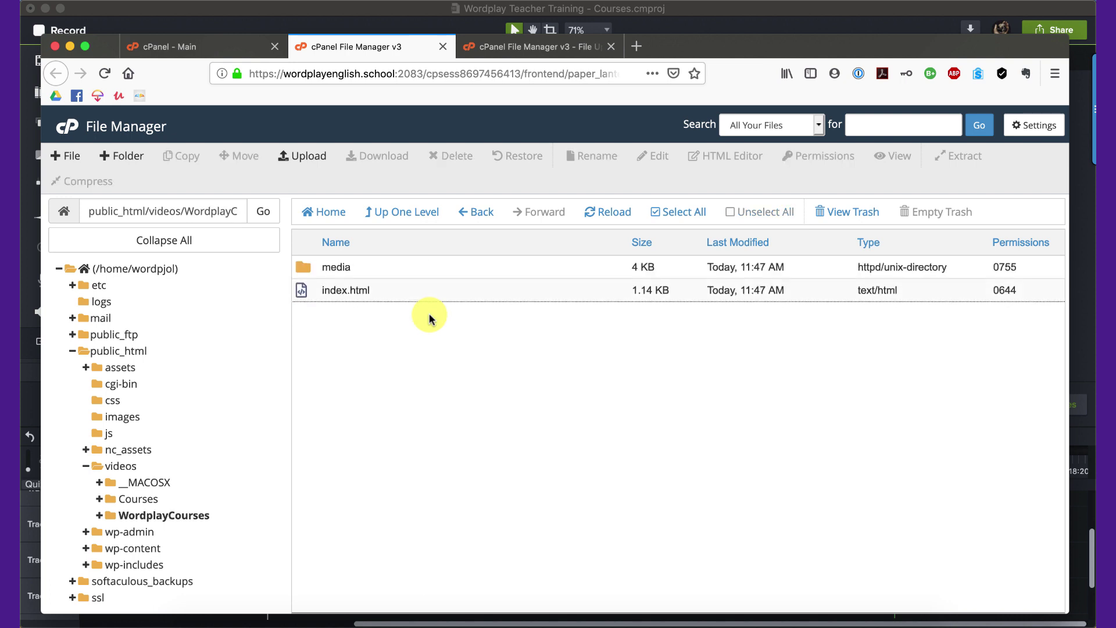
double_click(427, 267)
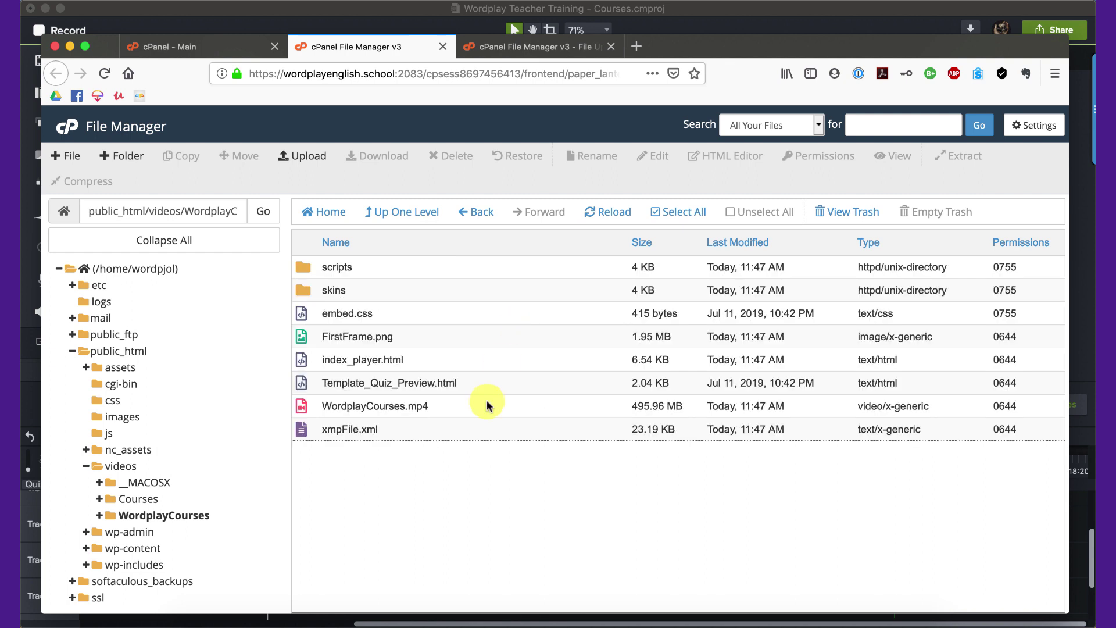
click(467, 359)
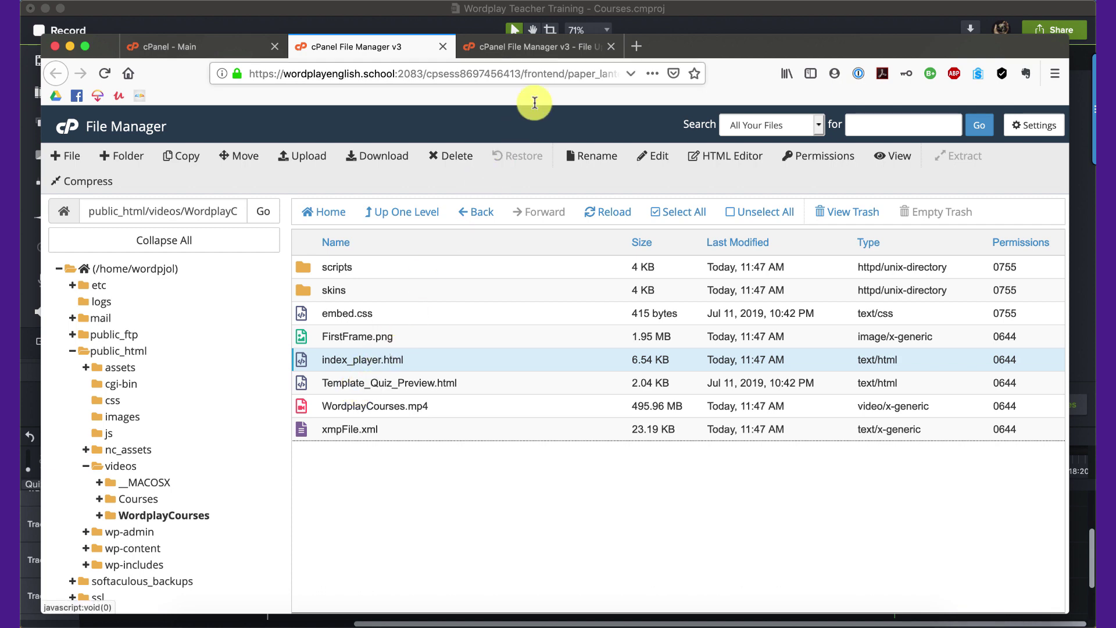
Paste the saved WordplayCourses player link from clipboard history into a new tab.
click(551, 74)
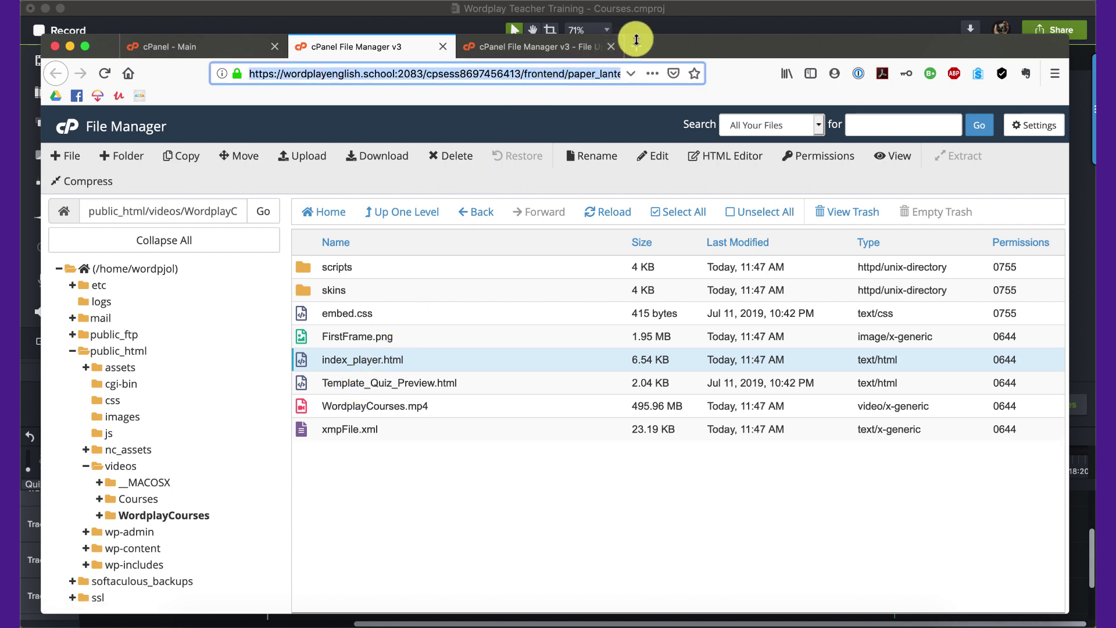
click(636, 43)
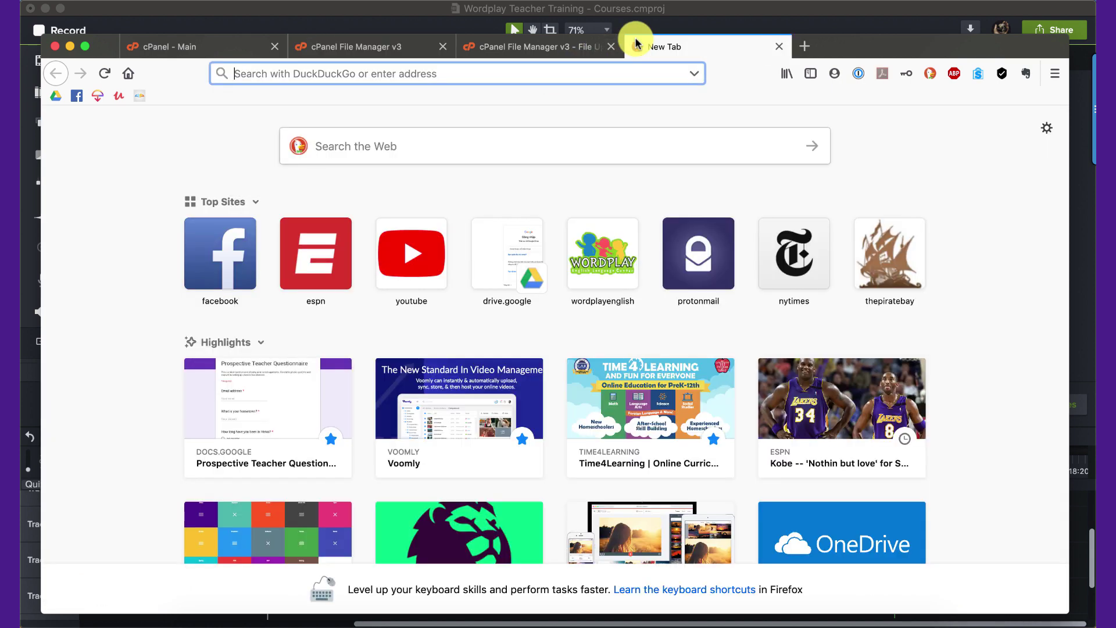
key(super+shift+v)
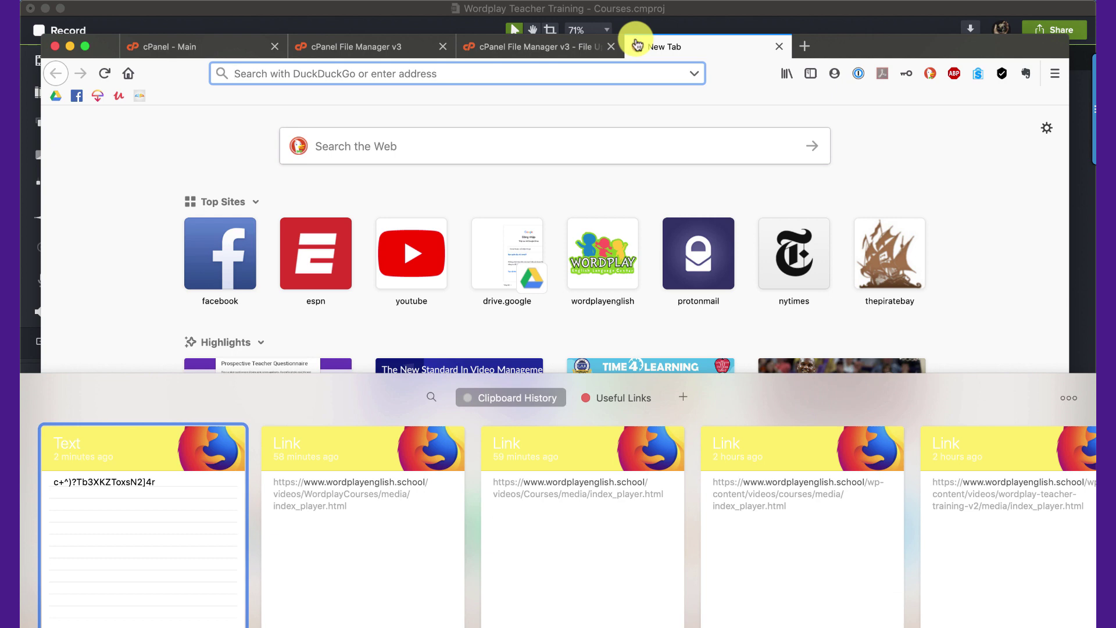
double_click(408, 550)
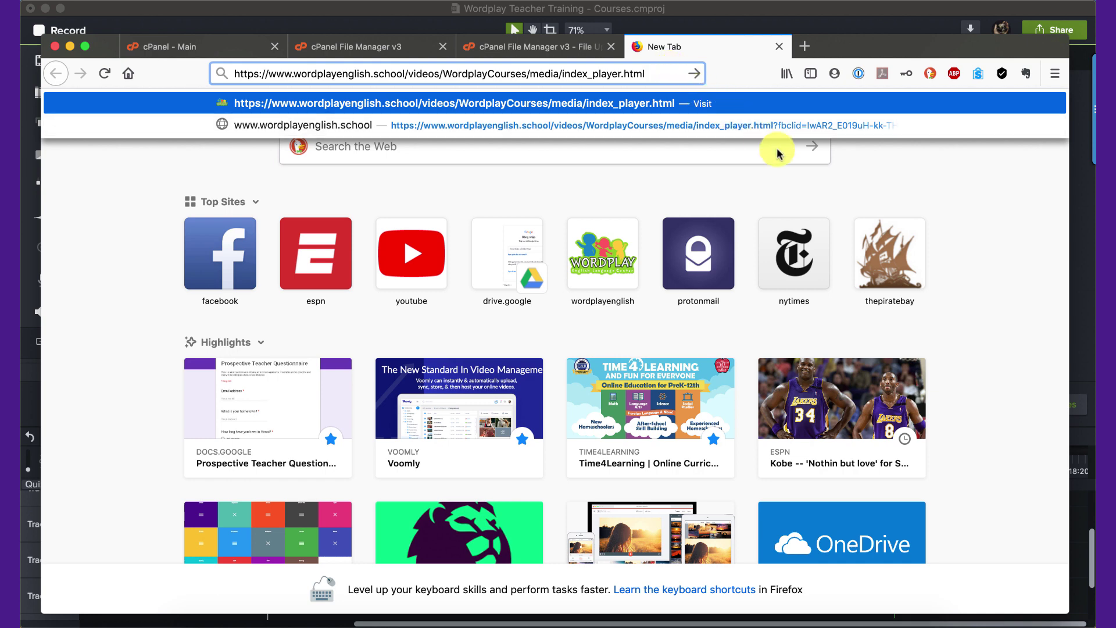
click(809, 172)
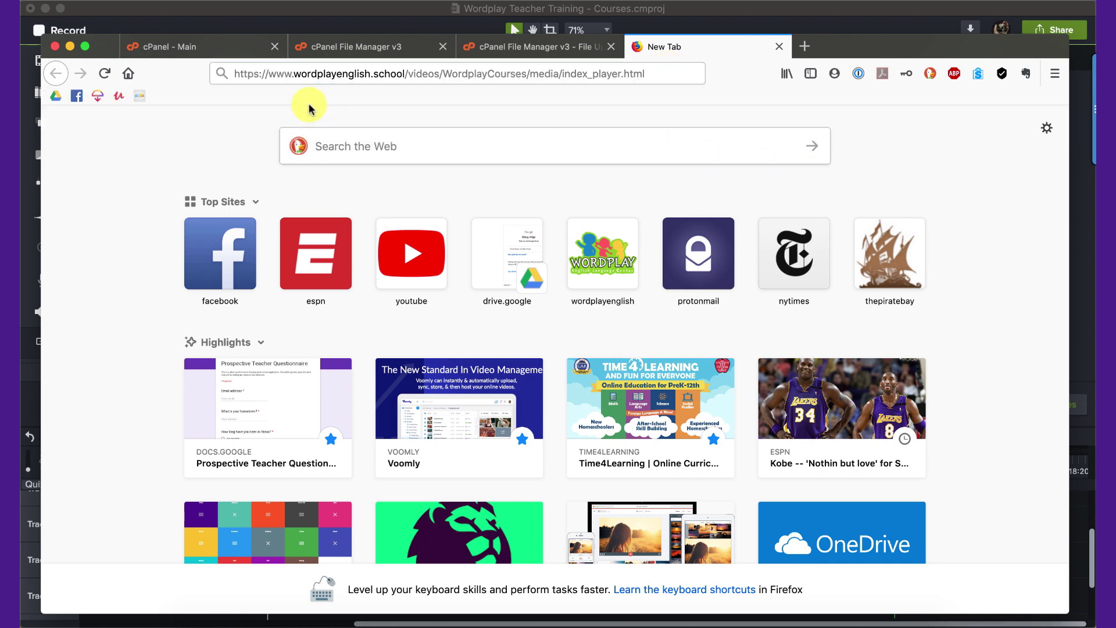
Highlight the WordplayCourses, media and index_player.html parts of the address in turn.
click(419, 72)
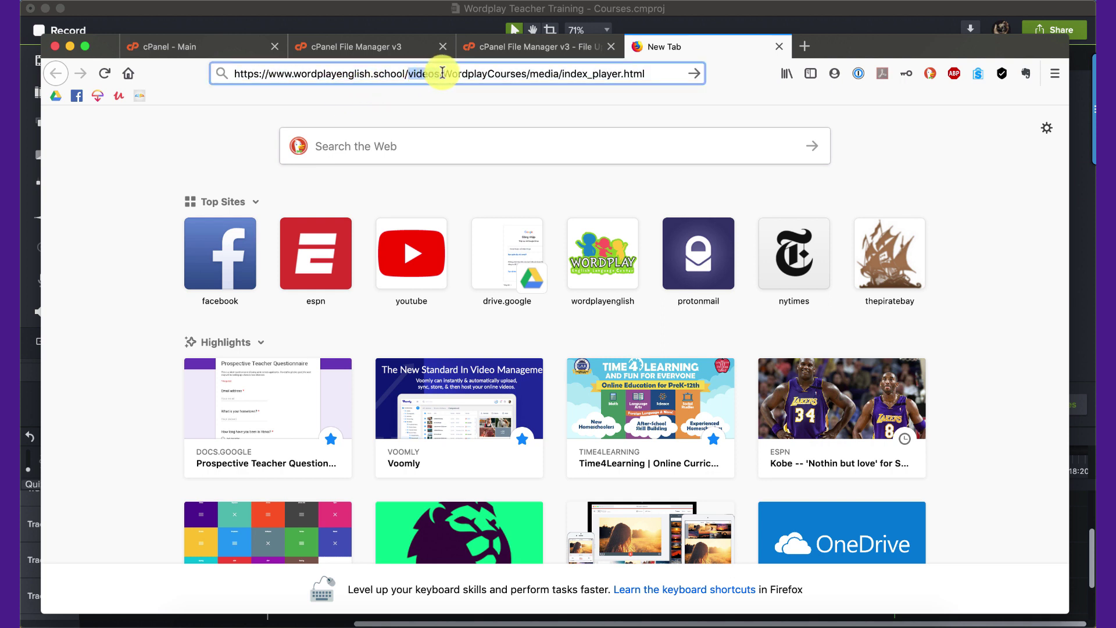
drag(443, 73, 525, 74)
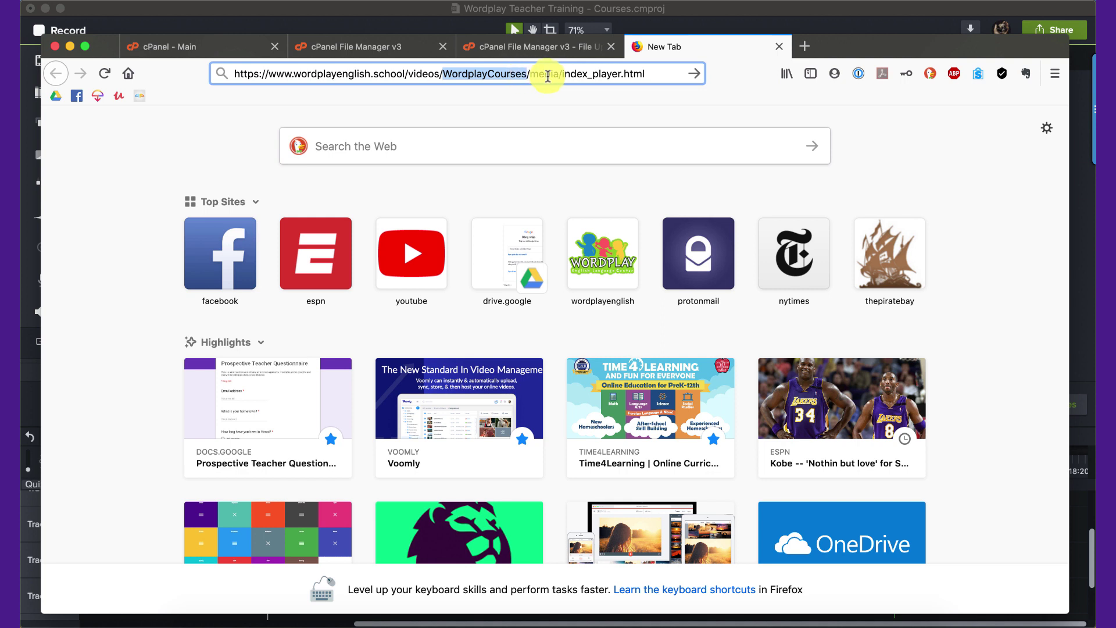
double_click(543, 73)
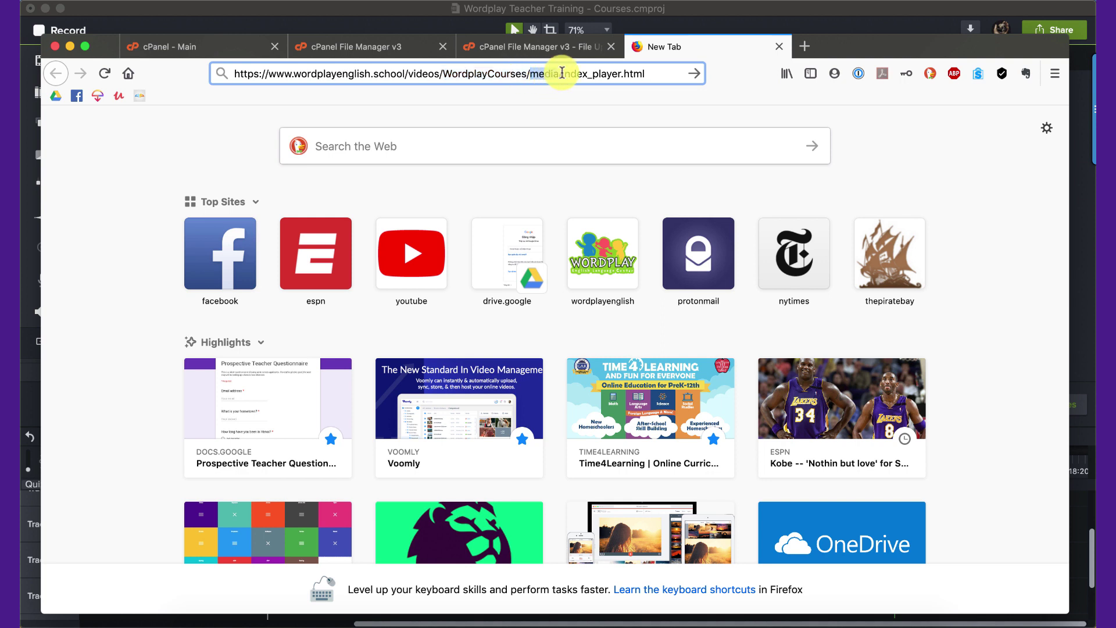
drag(561, 74, 649, 68)
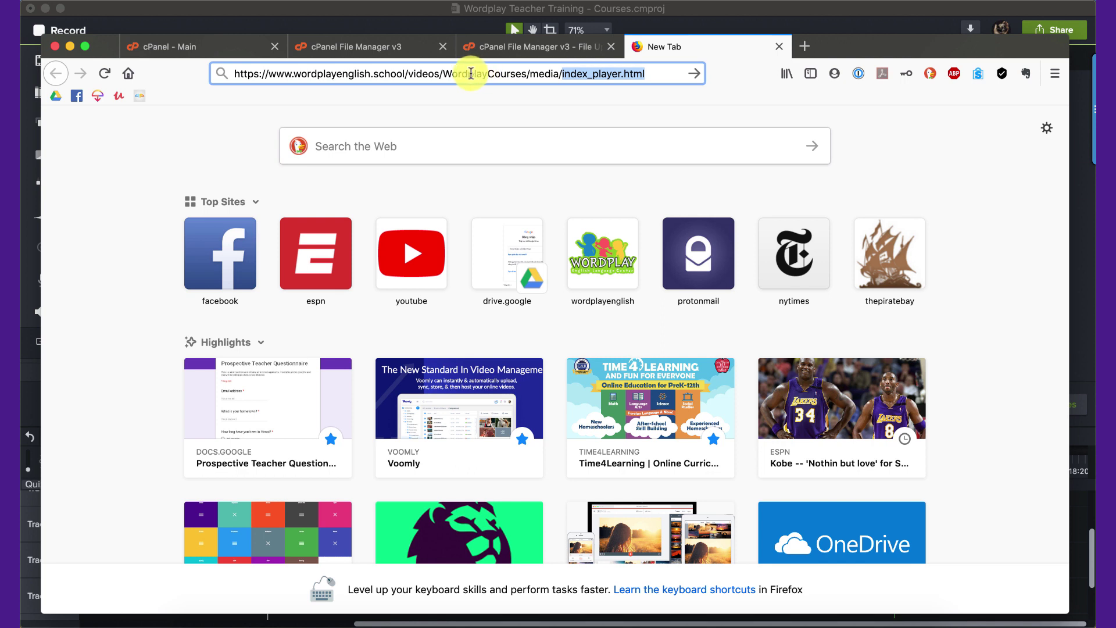
click(428, 75)
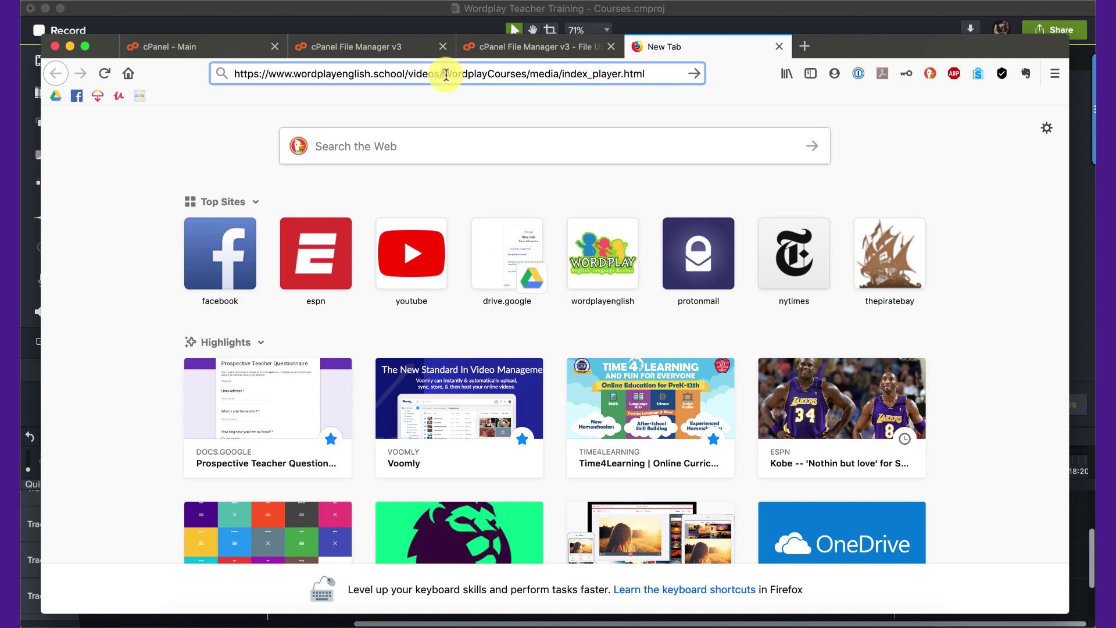
drag(443, 71, 553, 69)
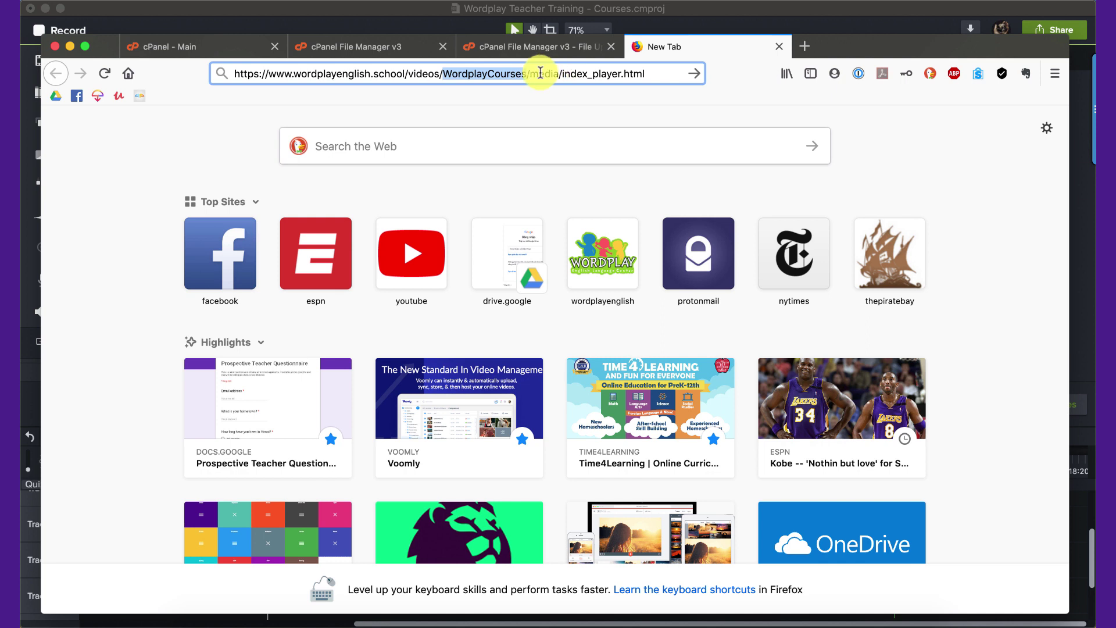
click(540, 73)
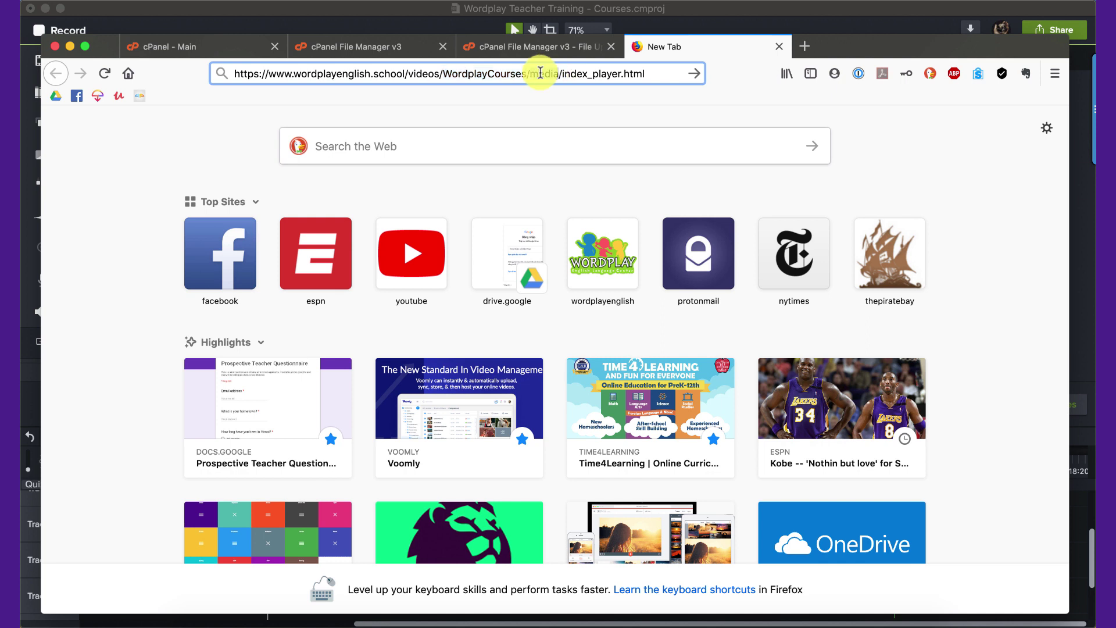
double_click(543, 73)
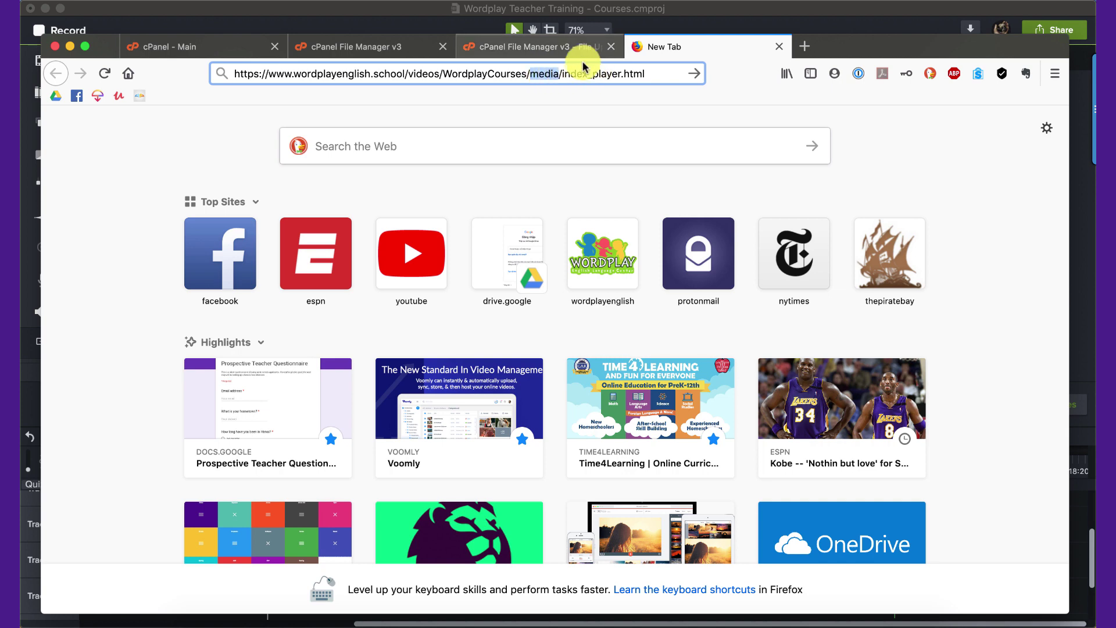
Return to File Manager showing the public_html/videos folder's contents.
click(569, 49)
click(436, 49)
click(123, 447)
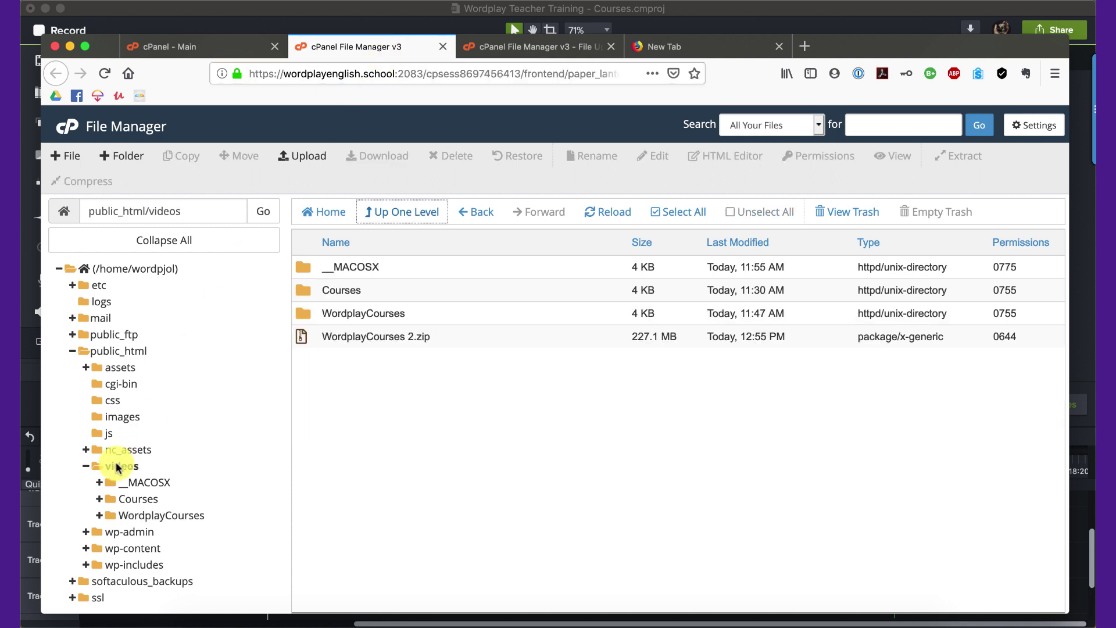
Open WordplayCourses > media, select index_player.html, and go back to the tab with its address.
click(425, 318)
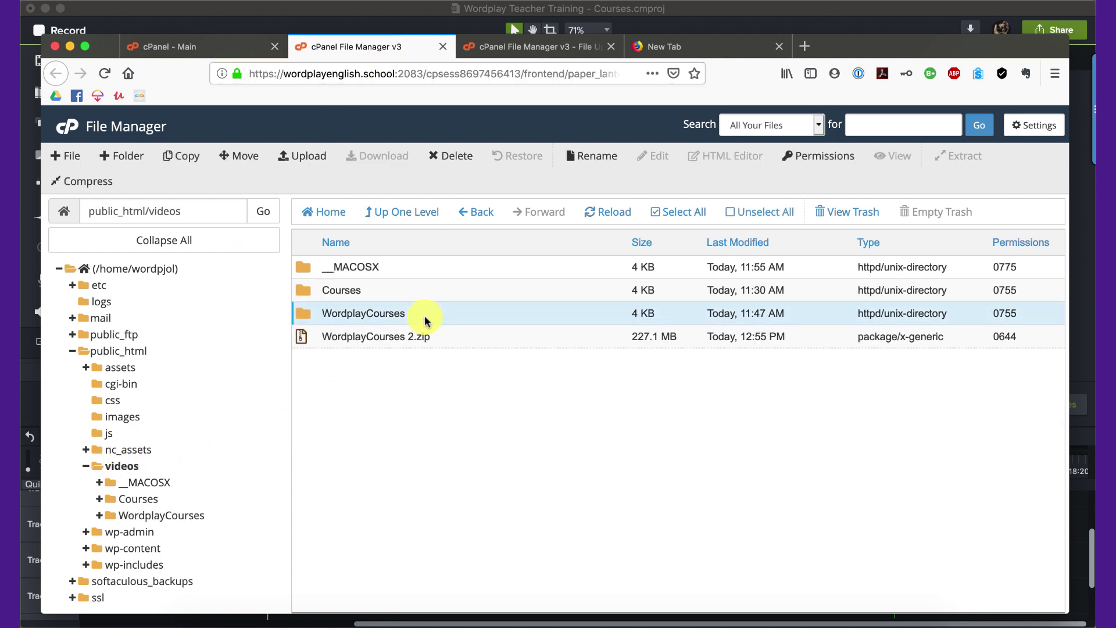
double_click(426, 319)
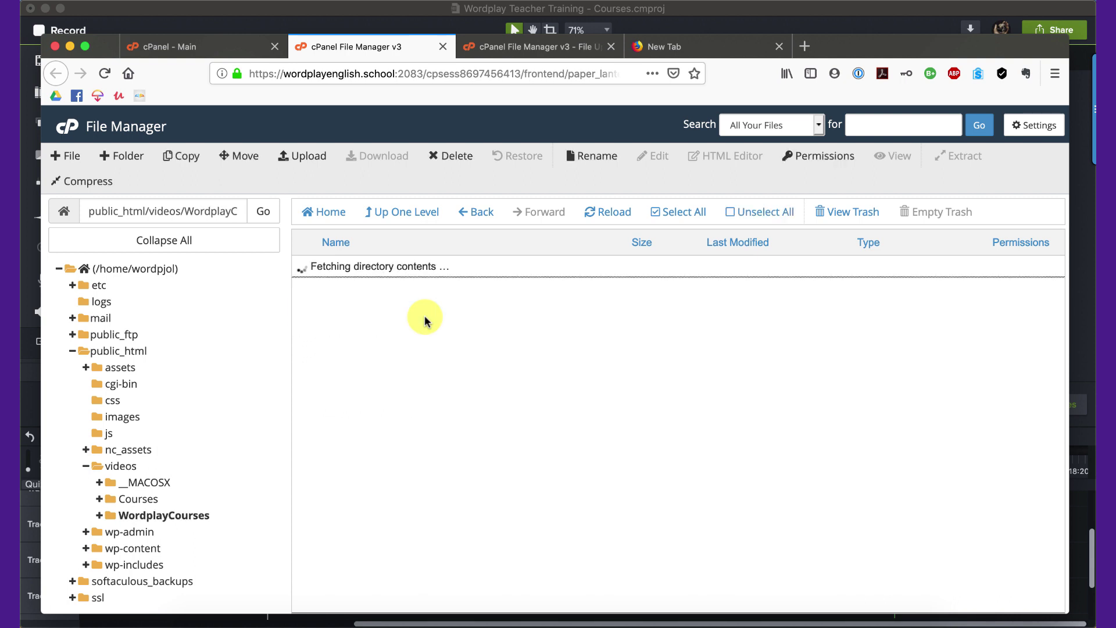
click(336, 266)
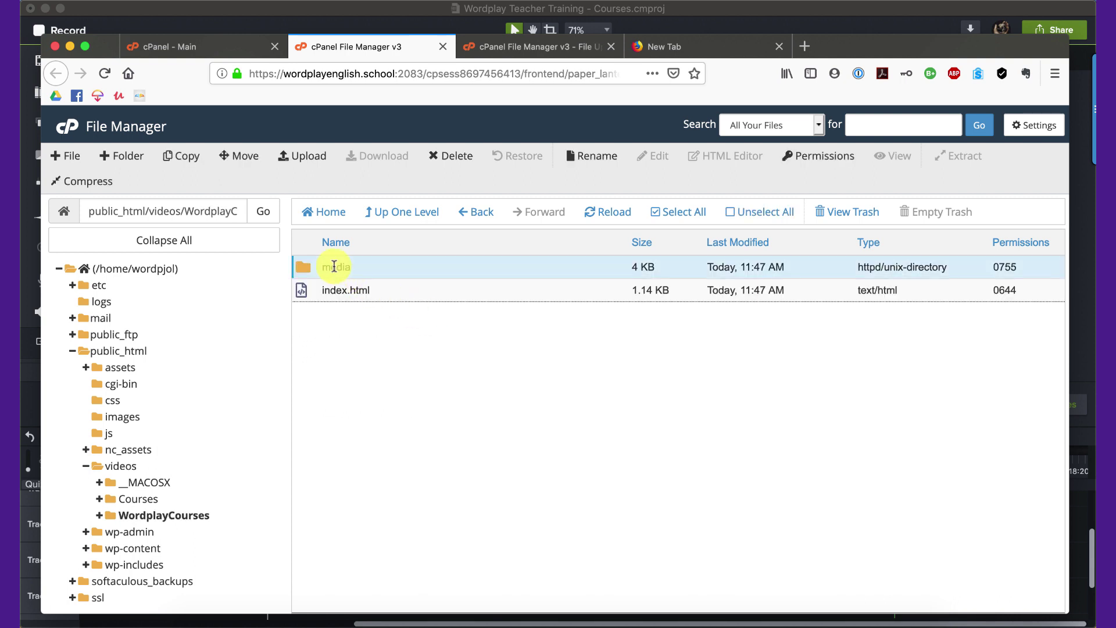
double_click(448, 266)
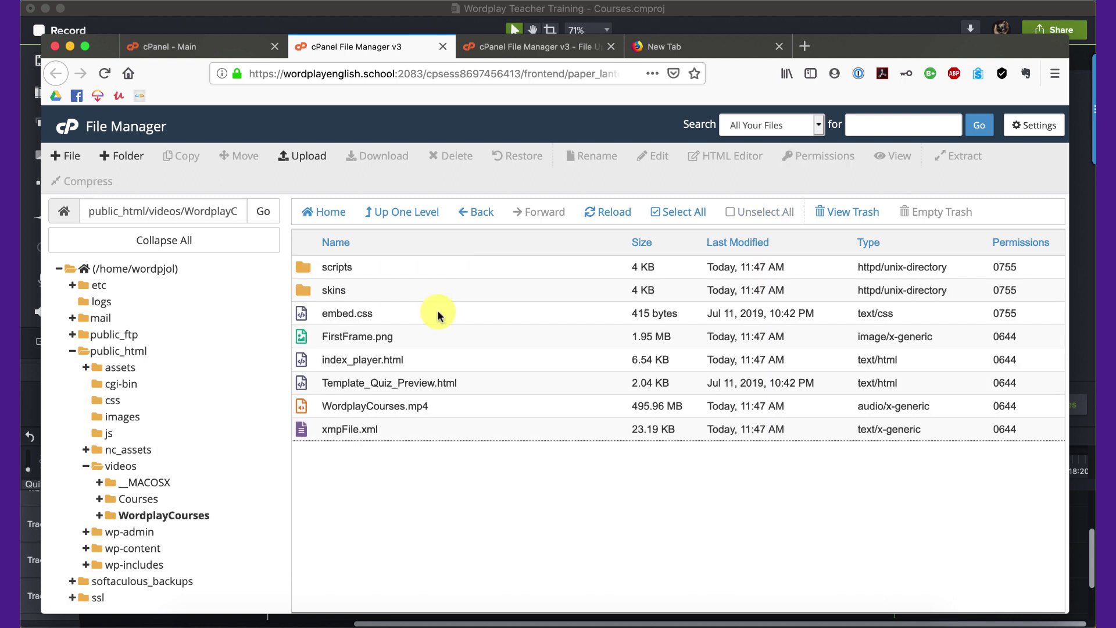
click(428, 359)
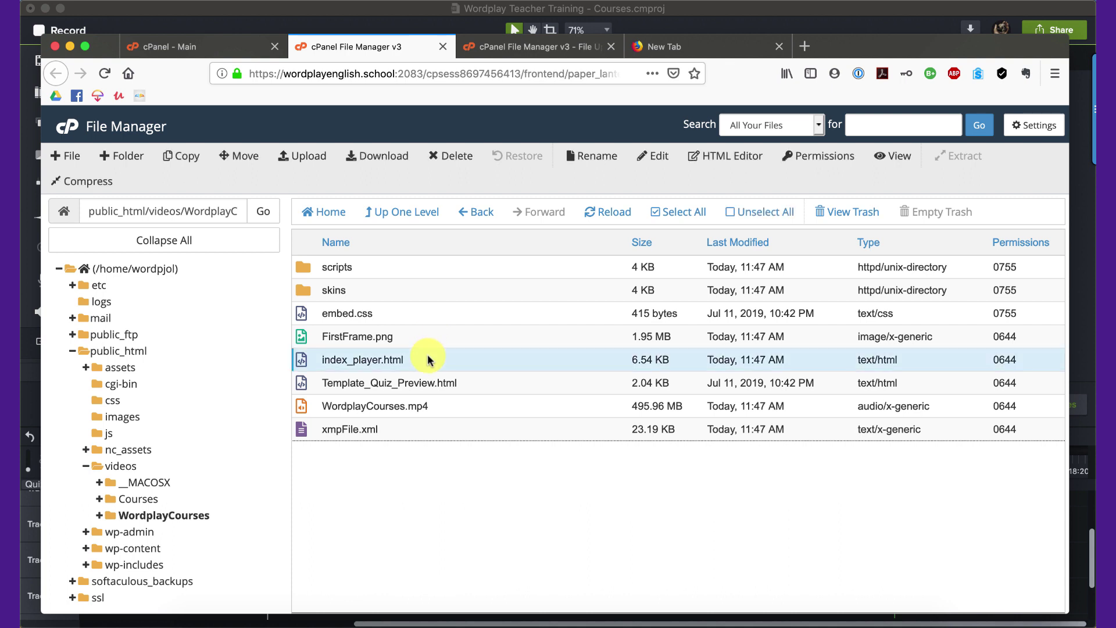
click(665, 47)
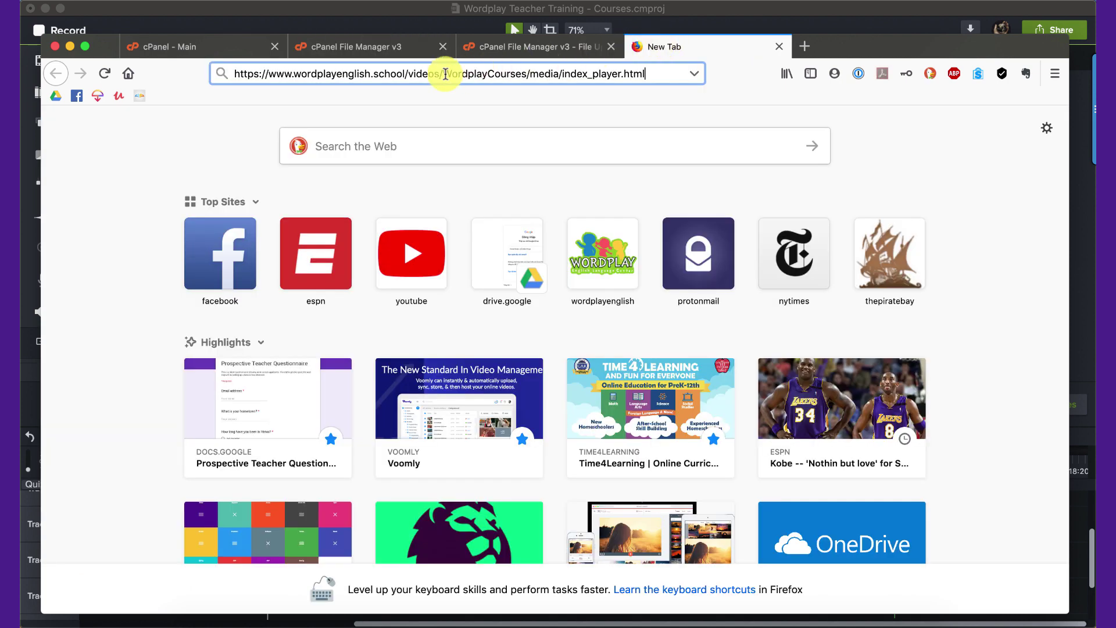
Load the index_player.html address, start the video, and enter the viewer's first name, last name and email.
key(Return)
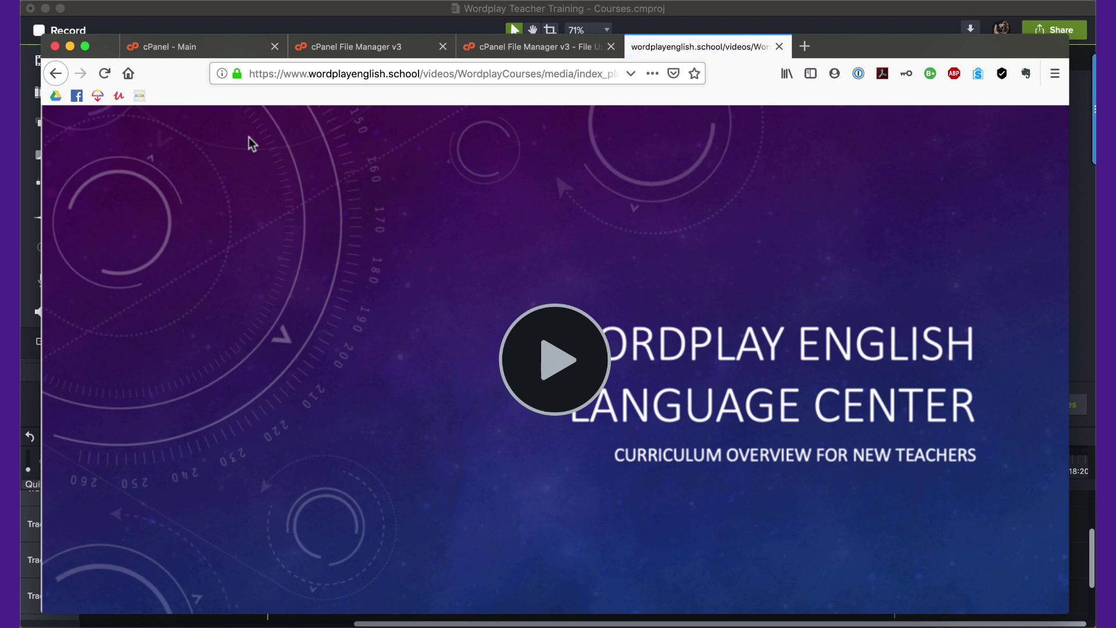
click(555, 357)
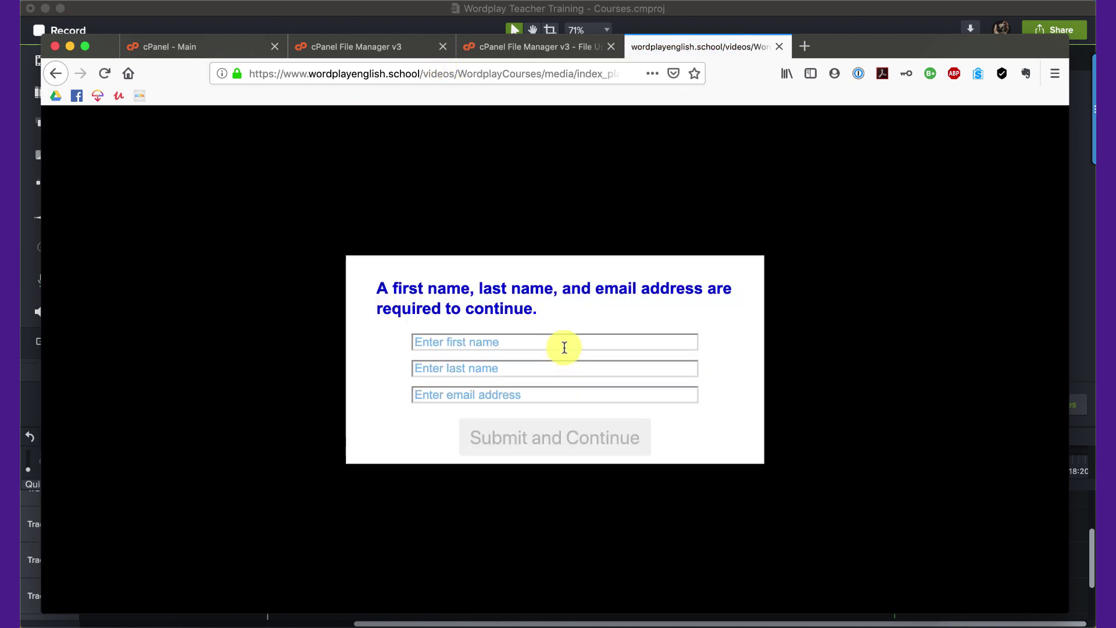
click(565, 342)
text(Mickey)
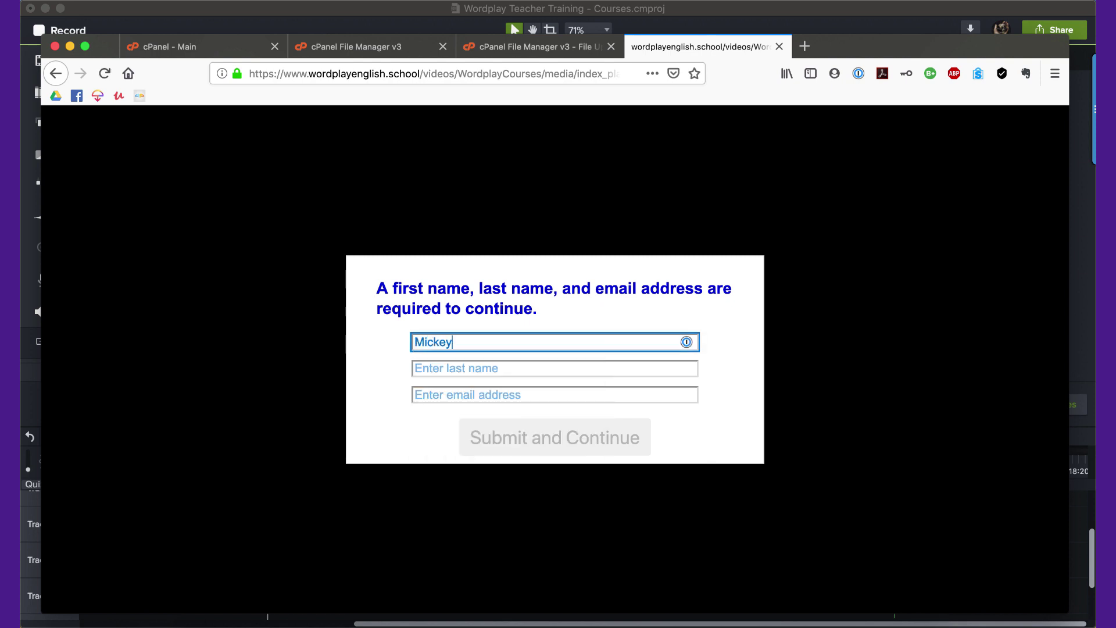
key(Tab)
text(Mouse)
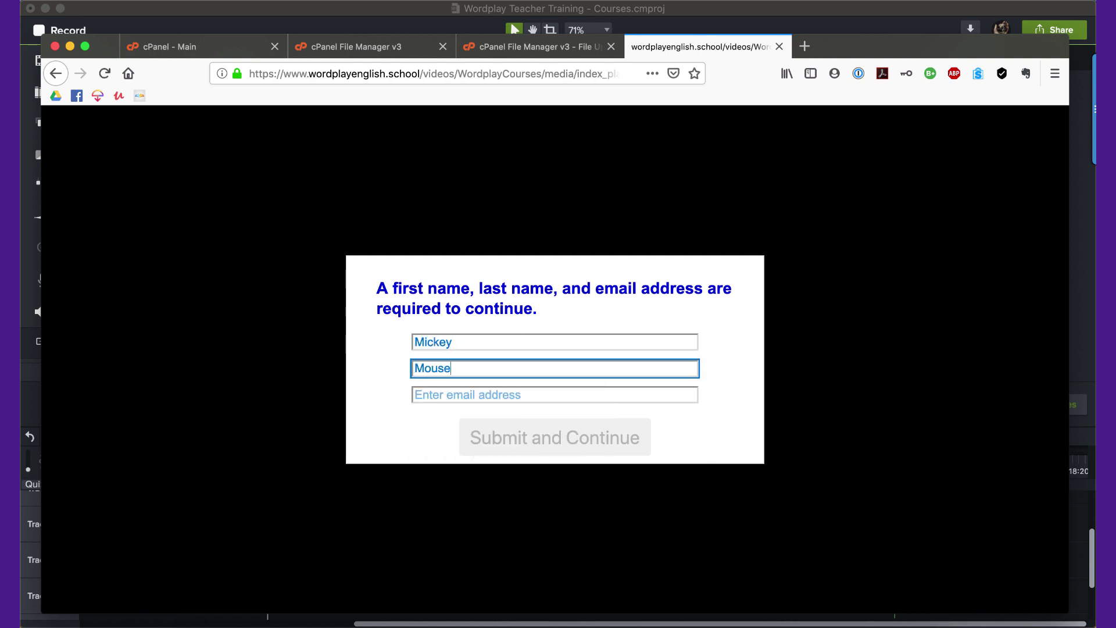
key(Tab)
text(mouse@cheese.com)
Submit the details and resume playing the 16:06 Wordplay course video.
click(597, 437)
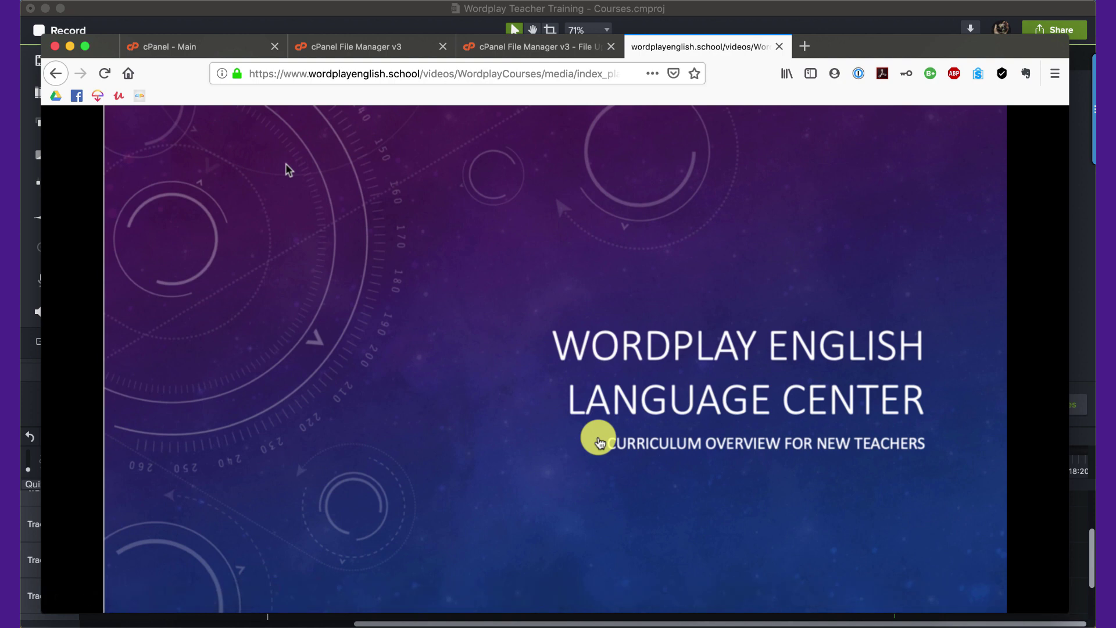
mouse_move(597, 441)
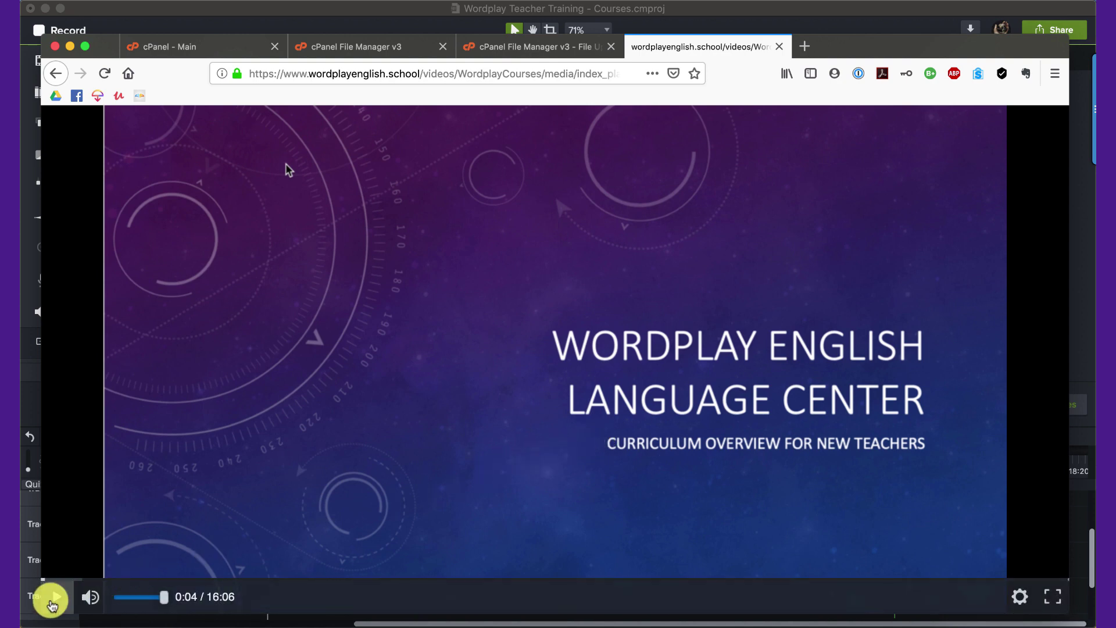
click(53, 598)
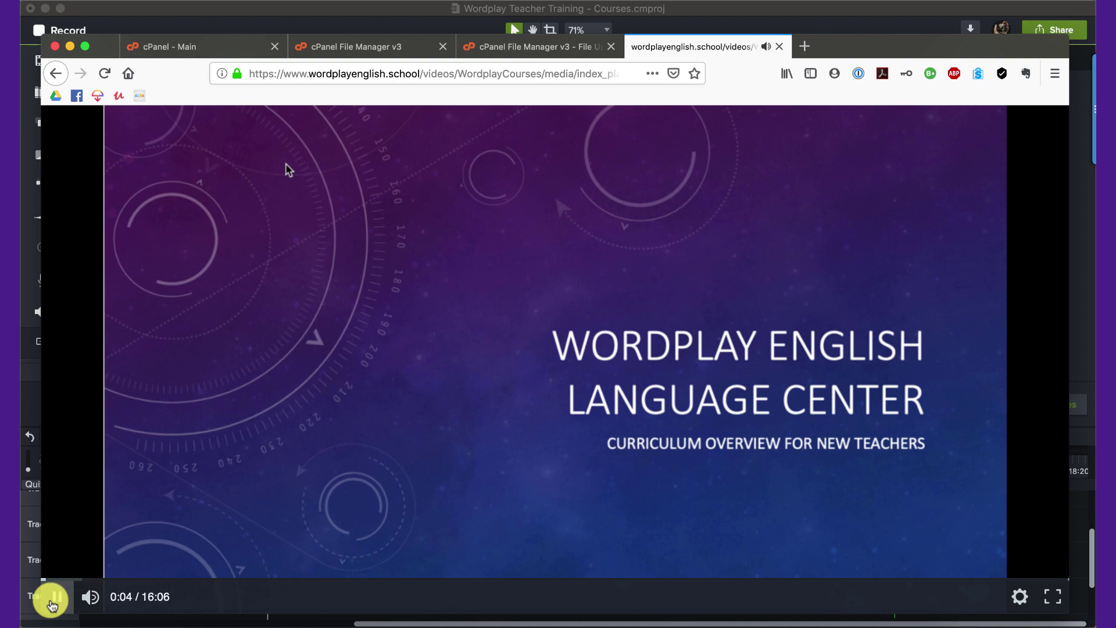